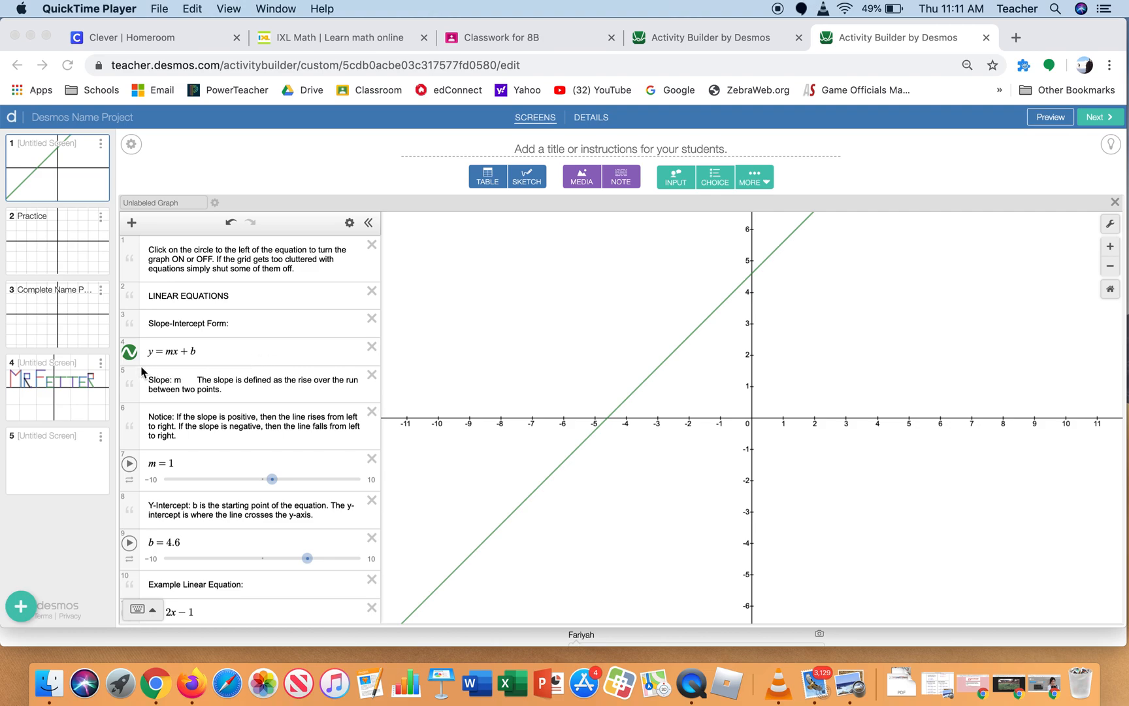
# Toggle the y = mx + b graph, and adjust its sliders to m = 1.4 and b = 4.3
pyautogui.click(130, 355)
pyautogui.click(130, 353)
pyautogui.click(130, 354)
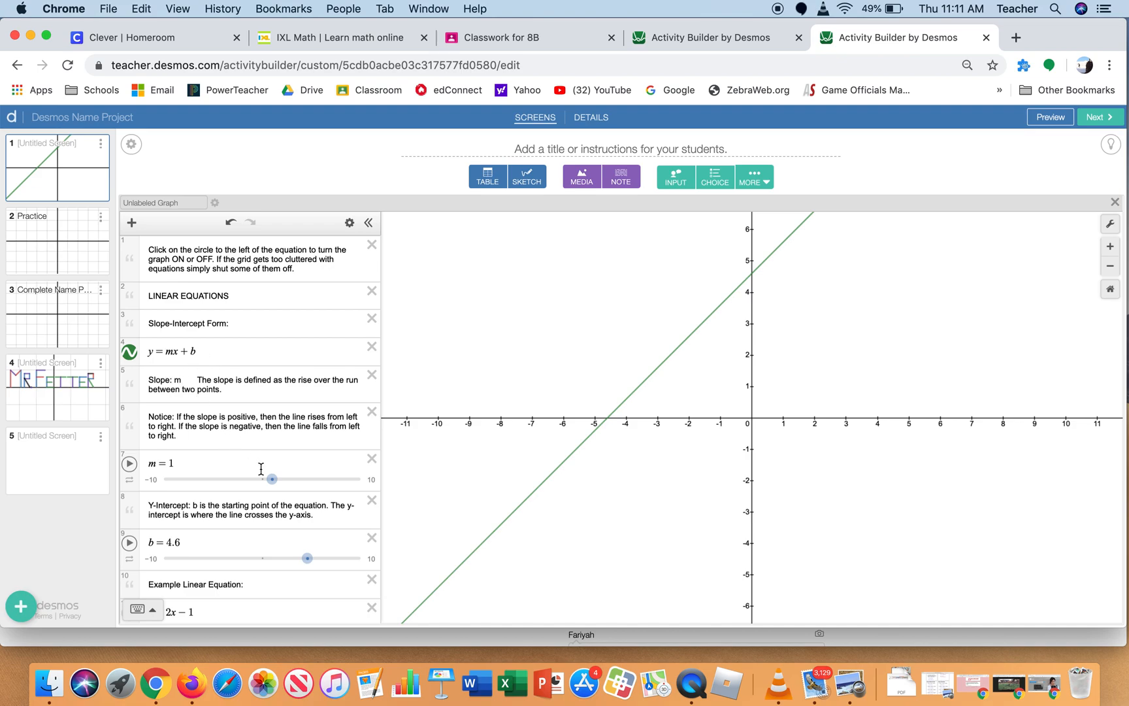
pyautogui.moveTo(274, 482)
pyautogui.mouseDown()
pyautogui.moveTo(252, 483)
pyautogui.moveTo(279, 483)
pyautogui.mouseUp()
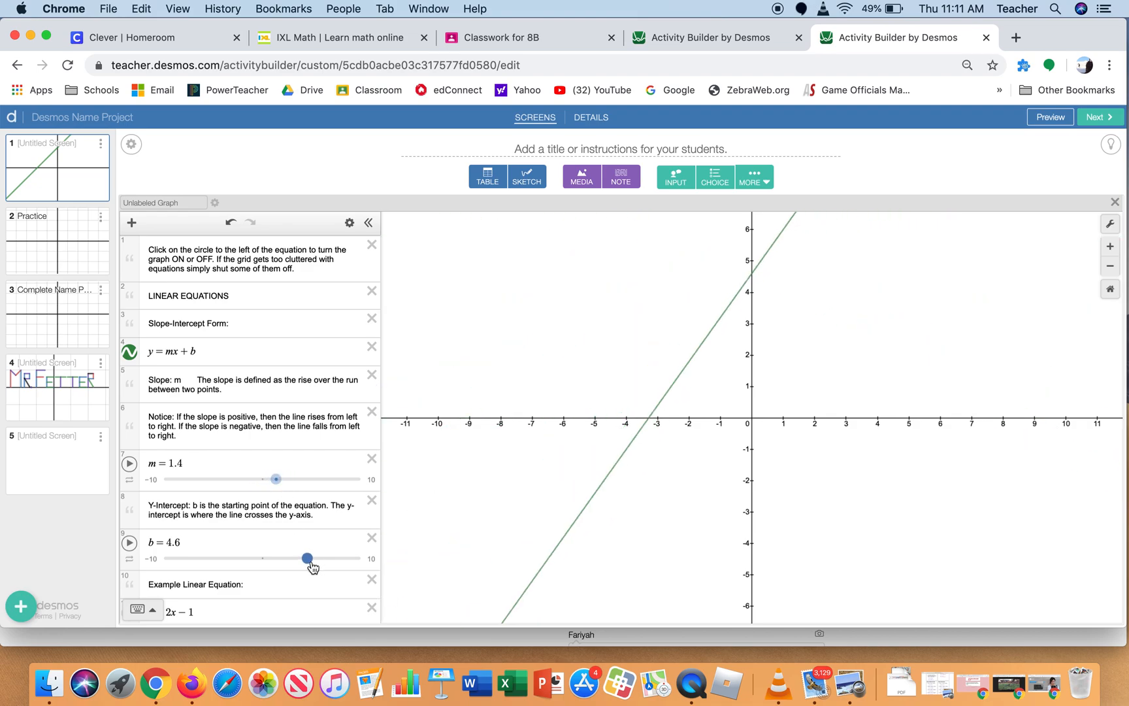
pyautogui.moveTo(310, 559)
pyautogui.mouseDown()
pyautogui.moveTo(237, 561)
pyautogui.moveTo(314, 571)
pyautogui.moveTo(306, 570)
pyautogui.mouseUp()
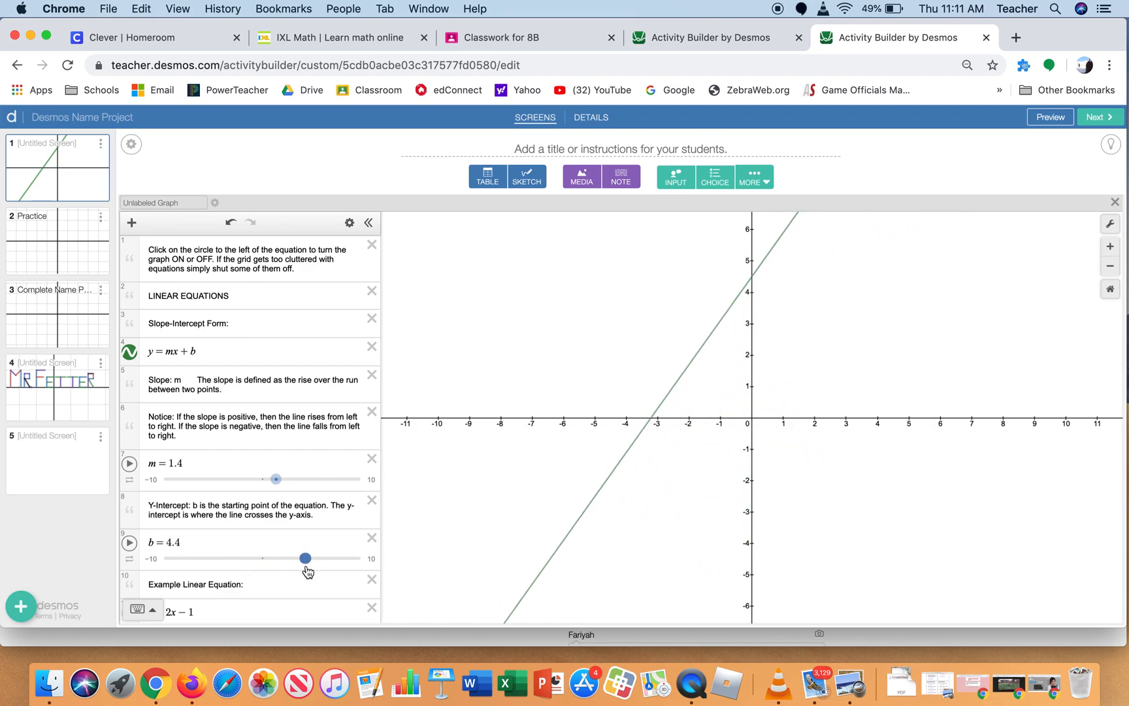
# Show the graph of the example linear equation y = 2x − 1 and hide it again
pyautogui.scroll(-5, 306, 566)
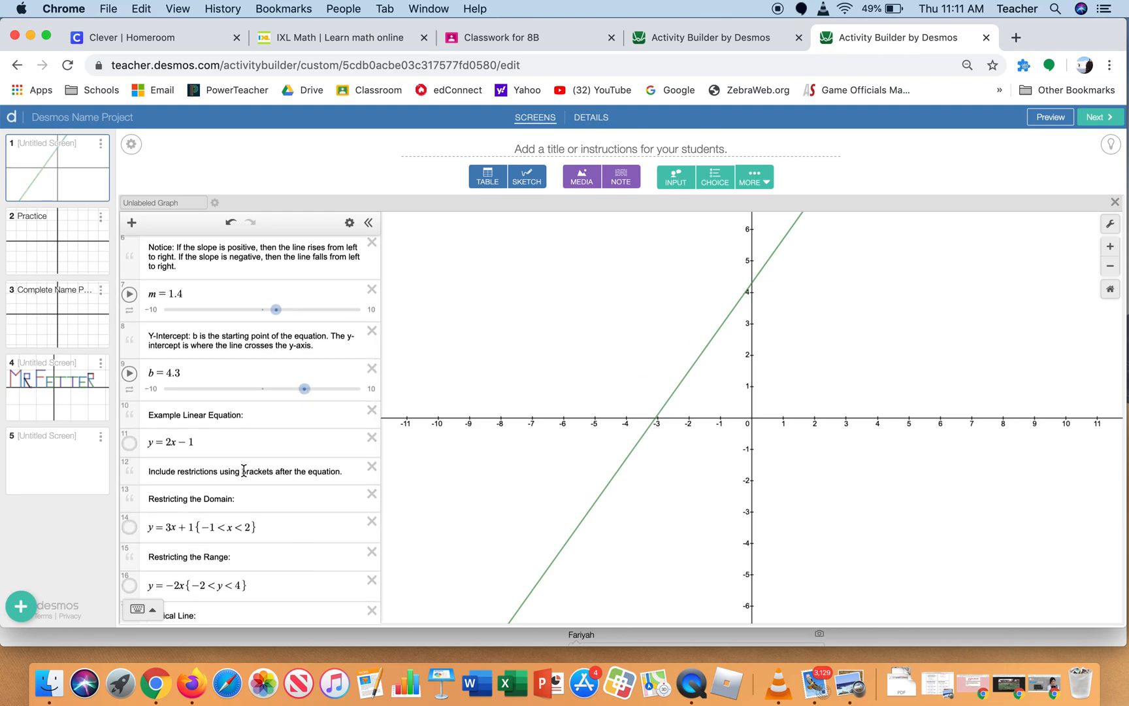
pyautogui.click(130, 443)
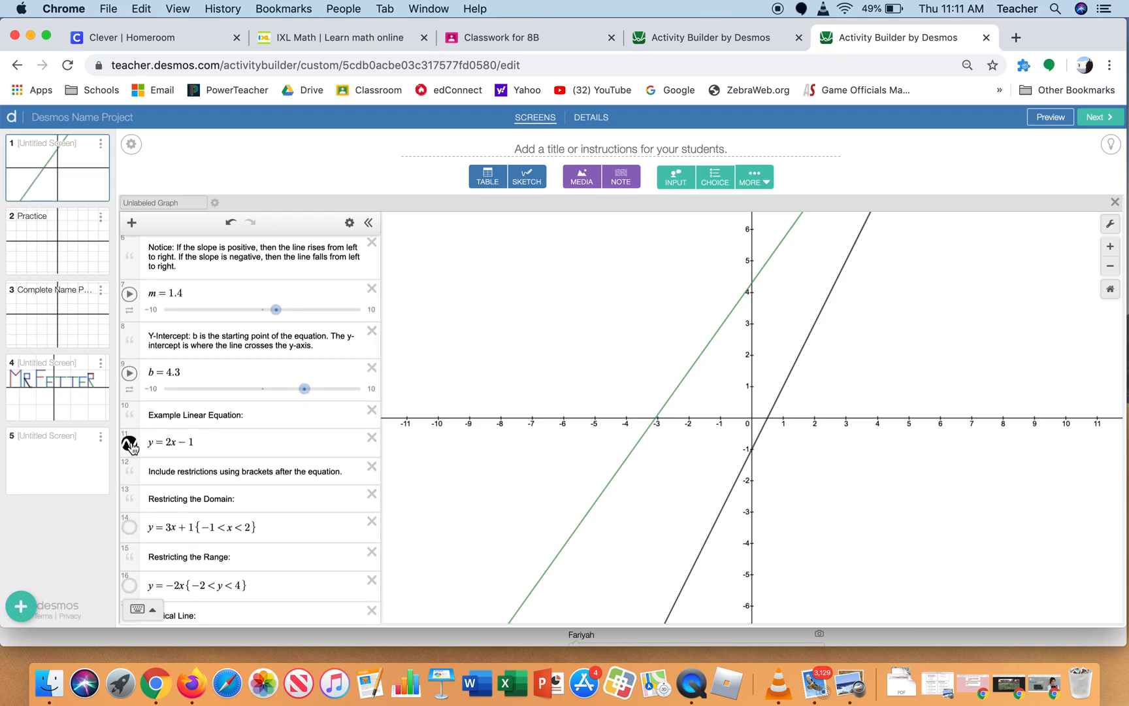
pyautogui.click(130, 444)
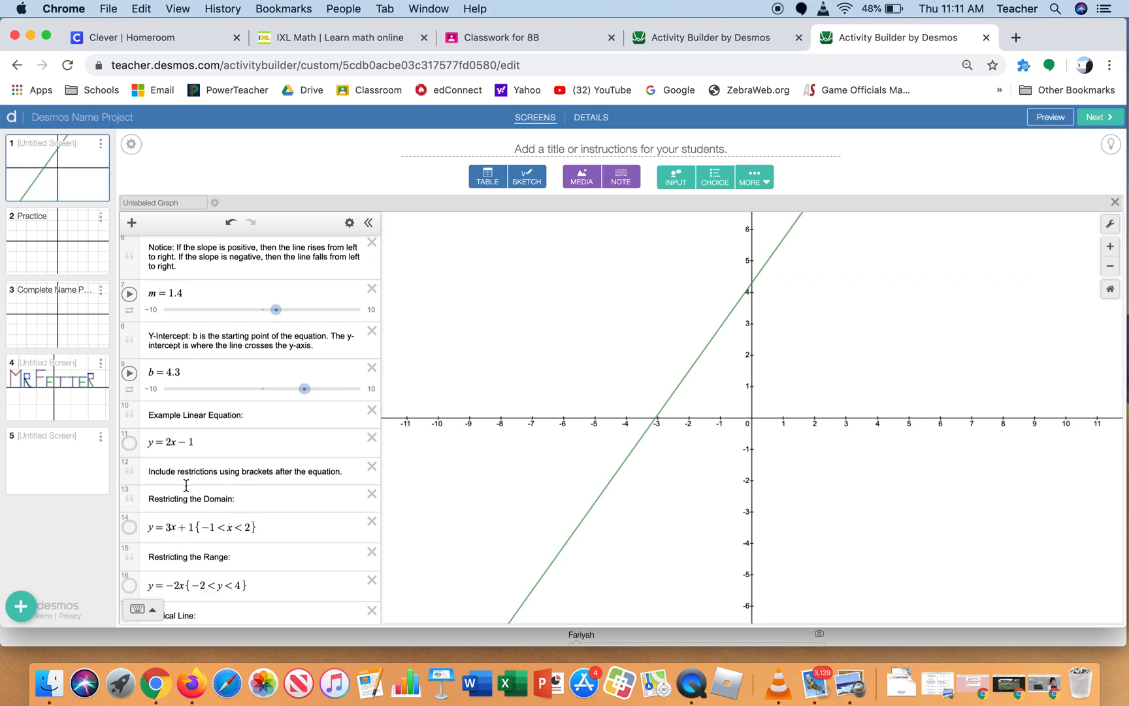
# Show the domain-restricted example line y = 3x + 1 and hide the y = mx + b line
pyautogui.click(130, 528)
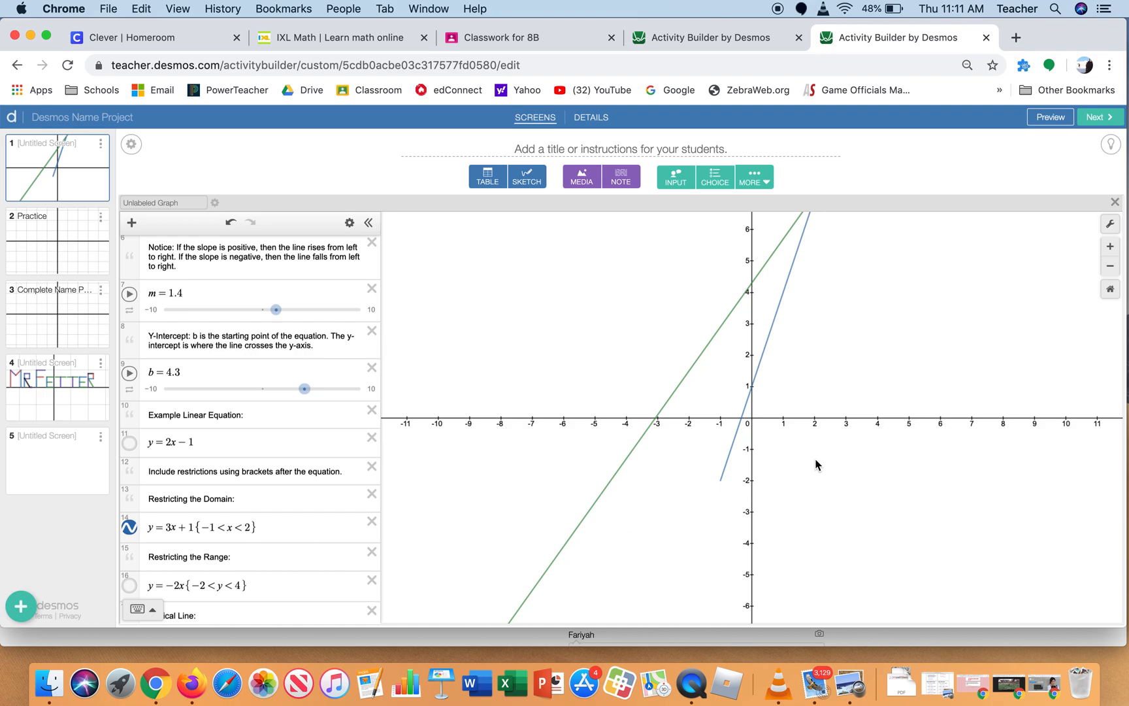
pyautogui.scroll(-5, 821, 439)
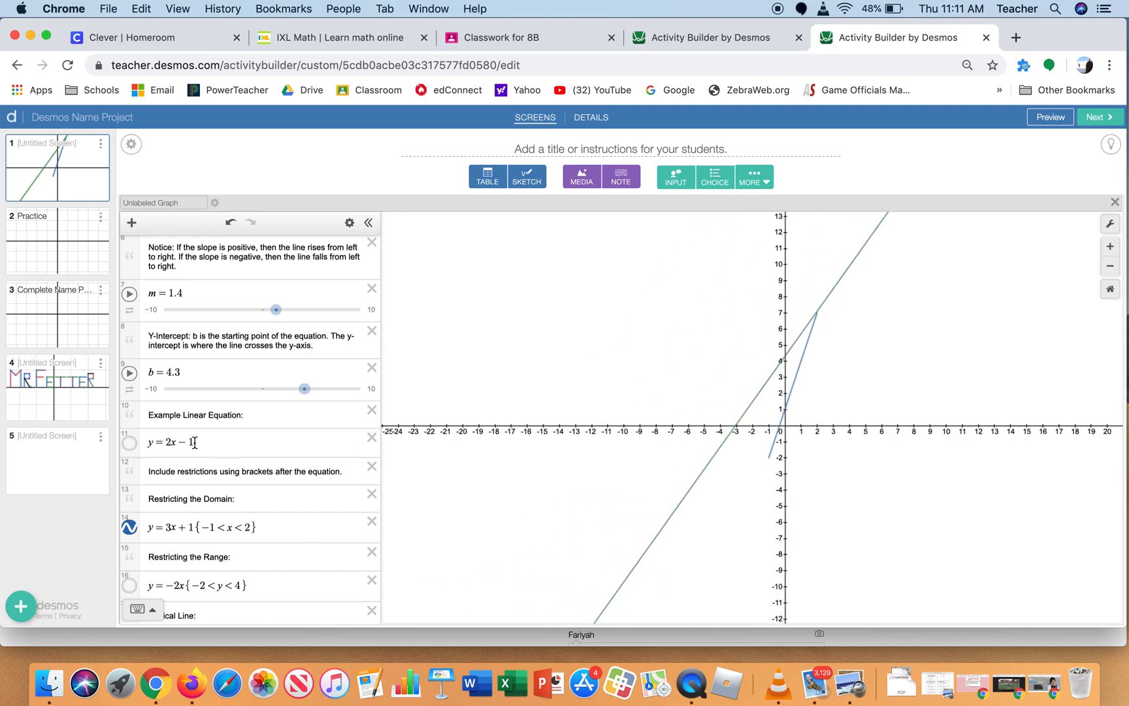
pyautogui.scroll(5, 195, 443)
pyautogui.click(130, 337)
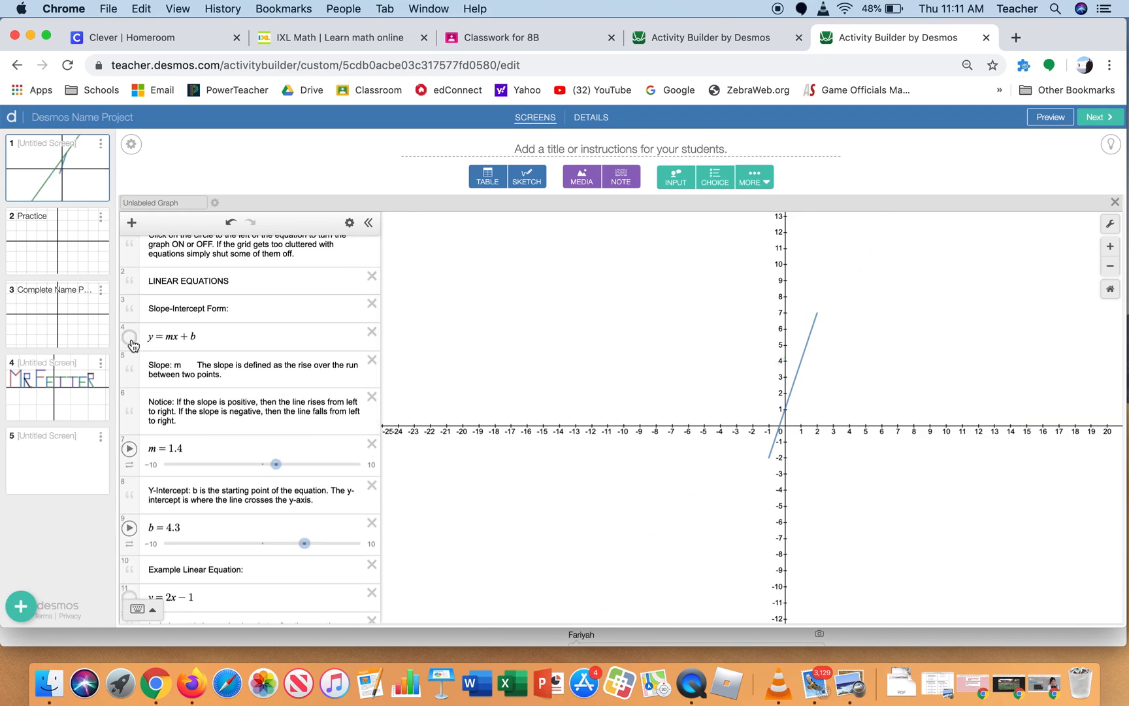
pyautogui.scroll(5, 770, 462)
pyautogui.scroll(2, 771, 462)
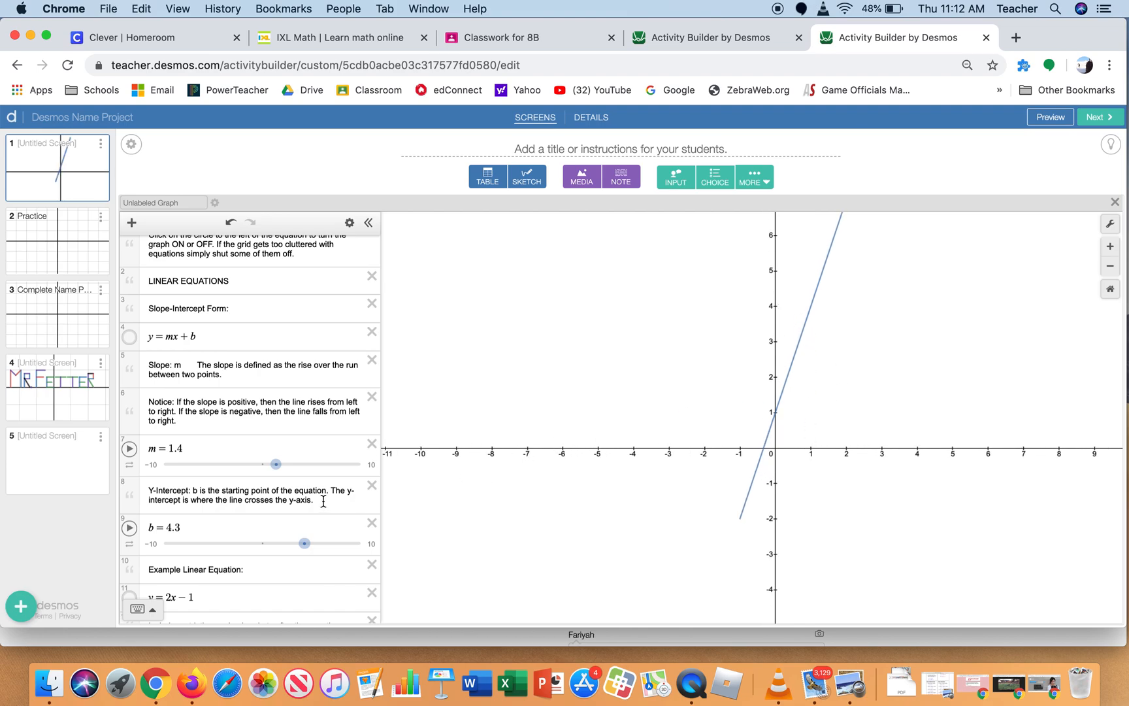
# Set the upper domain limit of y = 3x + 1 to 1 and hide that line
pyautogui.scroll(-5, 320, 507)
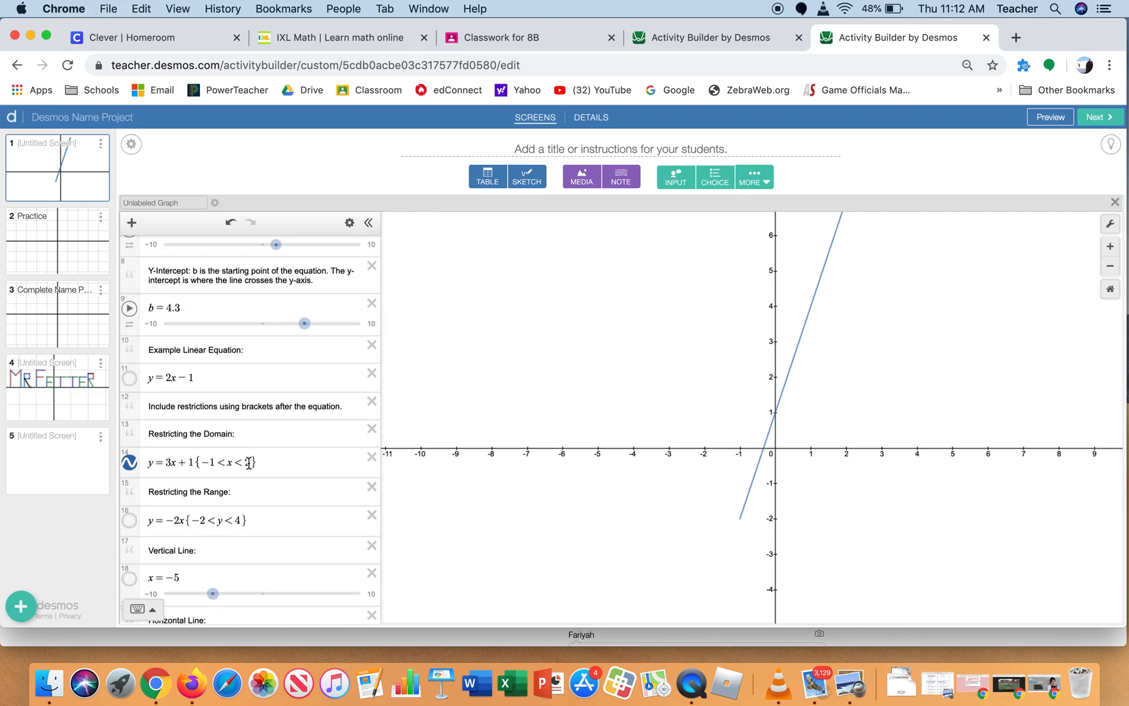
pyautogui.click(249, 462)
pyautogui.press('BackSpace')
pyautogui.write('1')
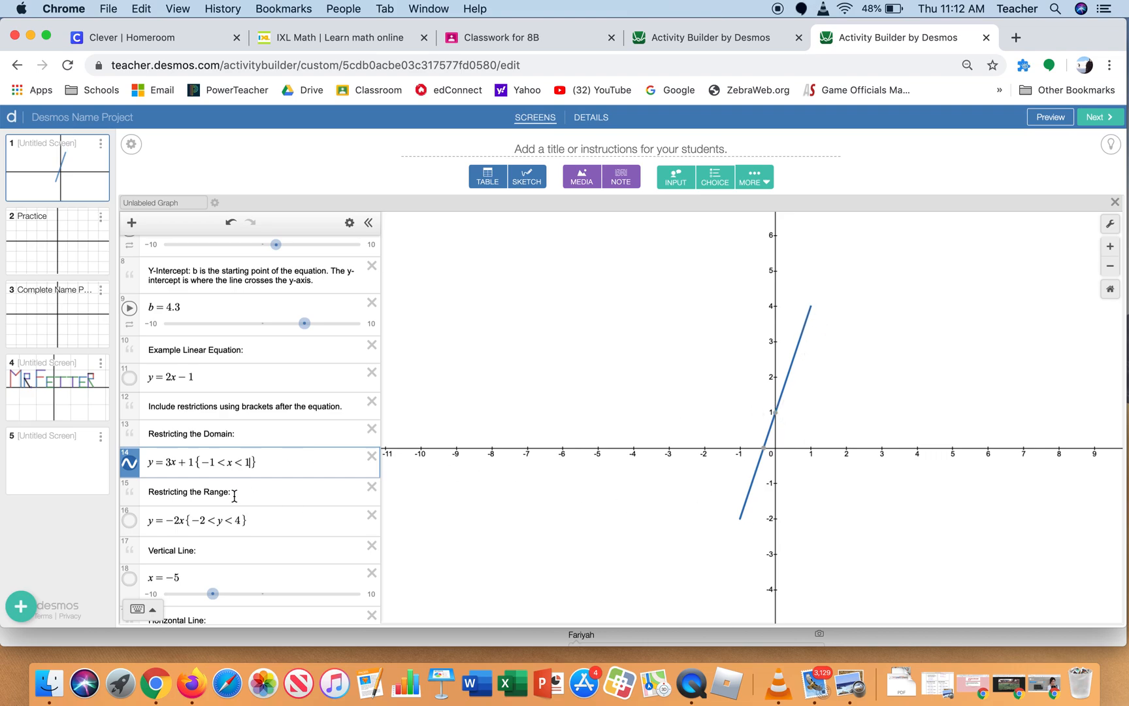
pyautogui.click(129, 463)
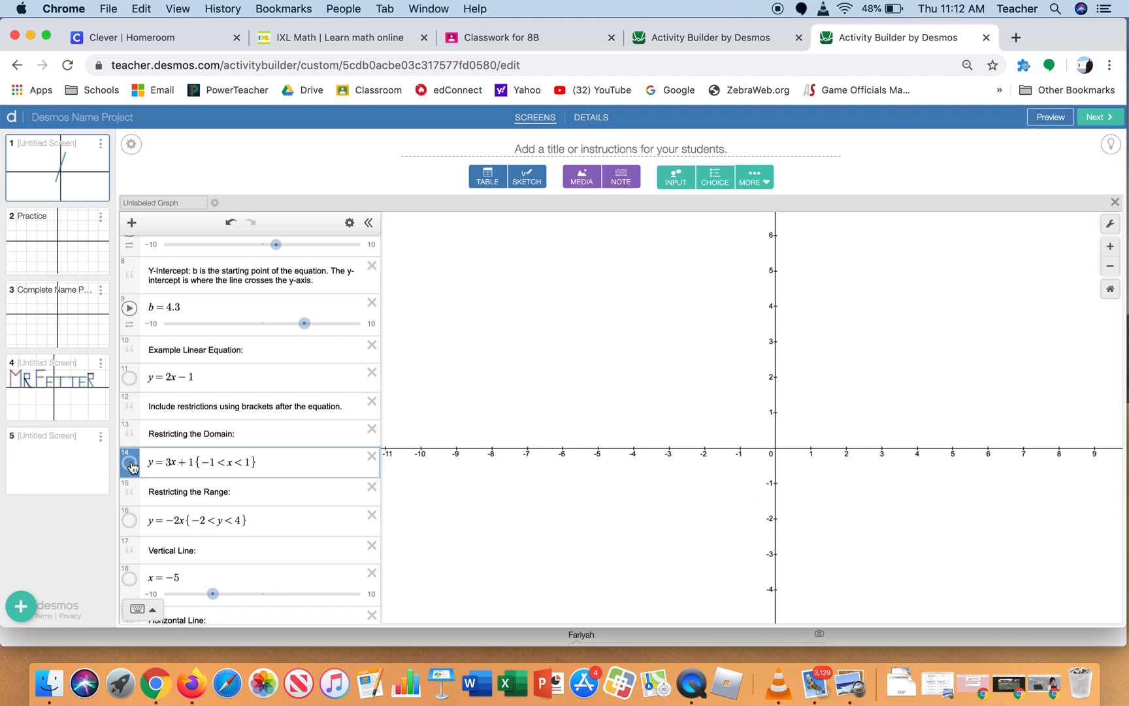
# Show the range-restricted example line y = −2x and set its upper y limit to 3
pyautogui.click(130, 520)
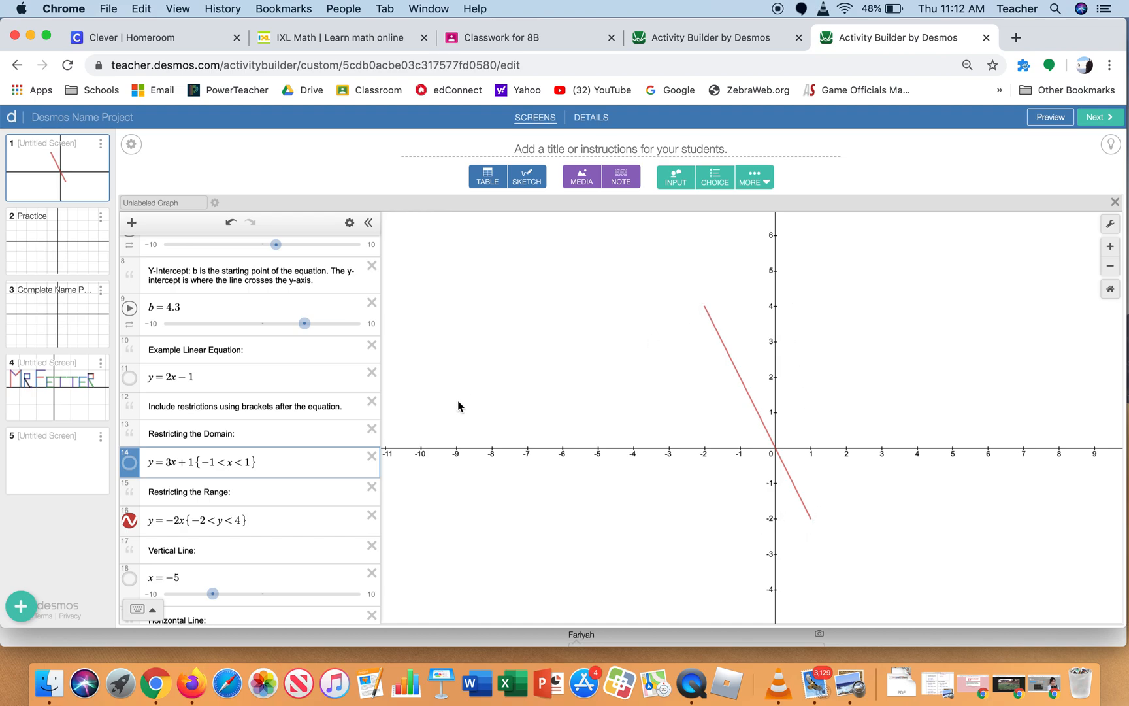
pyautogui.click(240, 520)
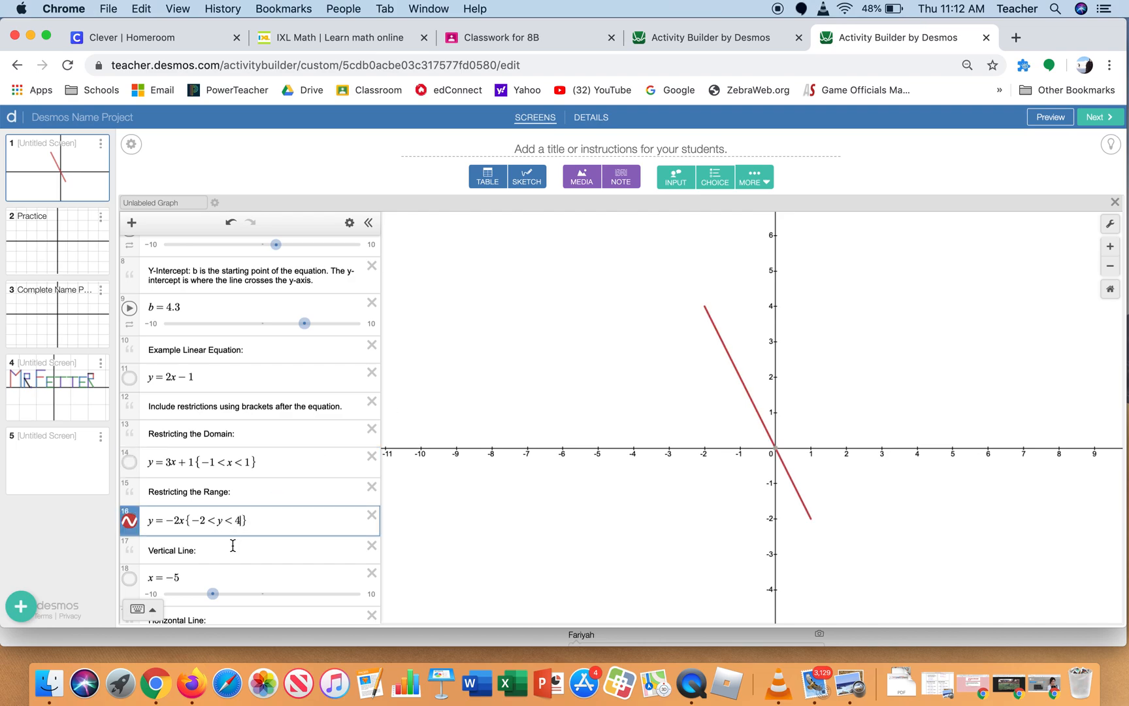
pyautogui.press('BackSpace')
pyautogui.write('3')
# Set the lower y limit of the y = −2x line to 0 and hide the line
pyautogui.moveTo(775, 452)
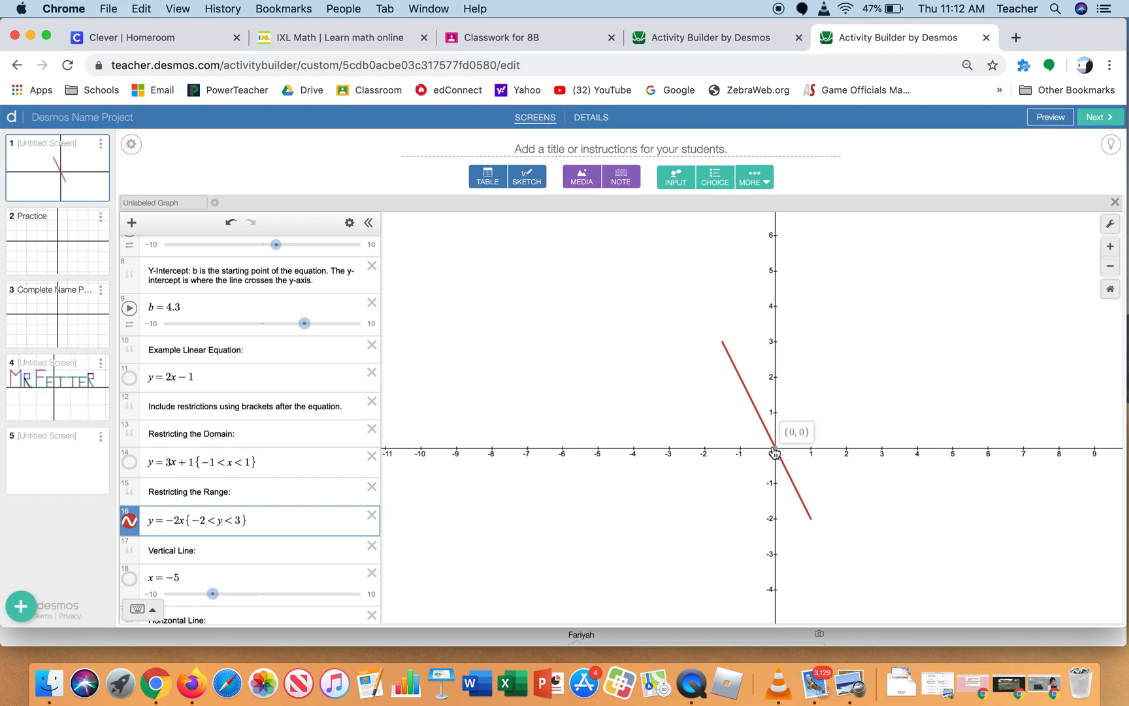
pyautogui.click(205, 522)
pyautogui.press('BackSpace')
pyautogui.press('BackSpace')
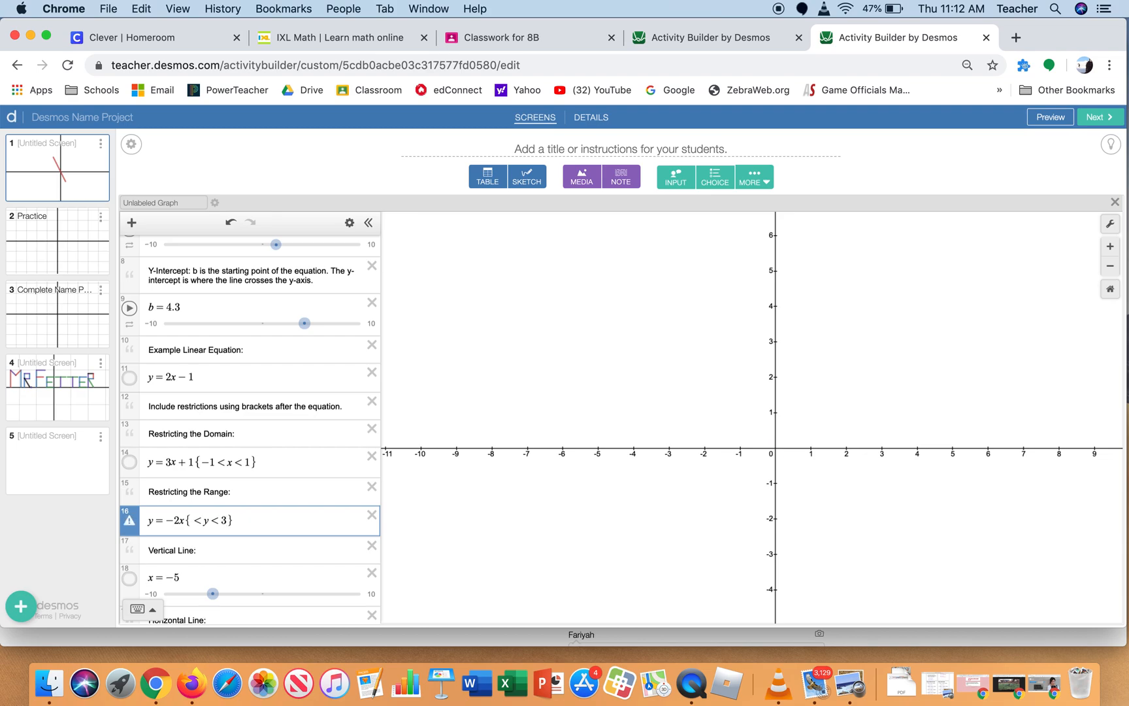
pyautogui.write('0')
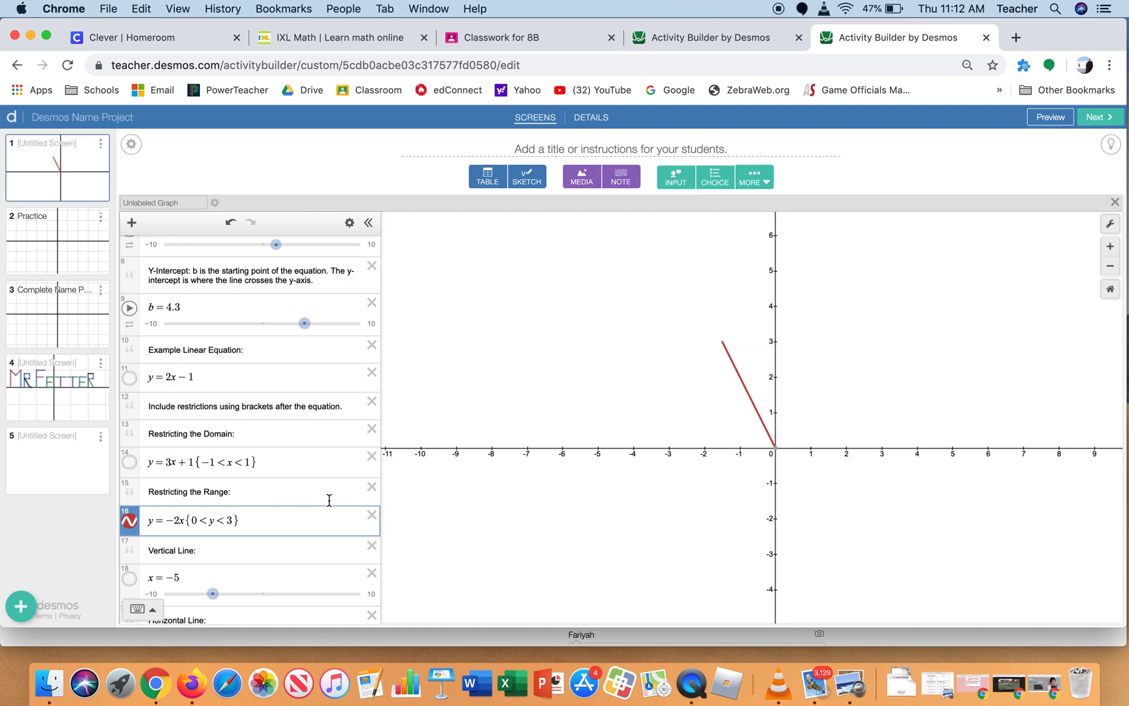
pyautogui.click(130, 521)
# Show the vertical line example, move it to x = 4, and hide it
pyautogui.scroll(-3, 288, 463)
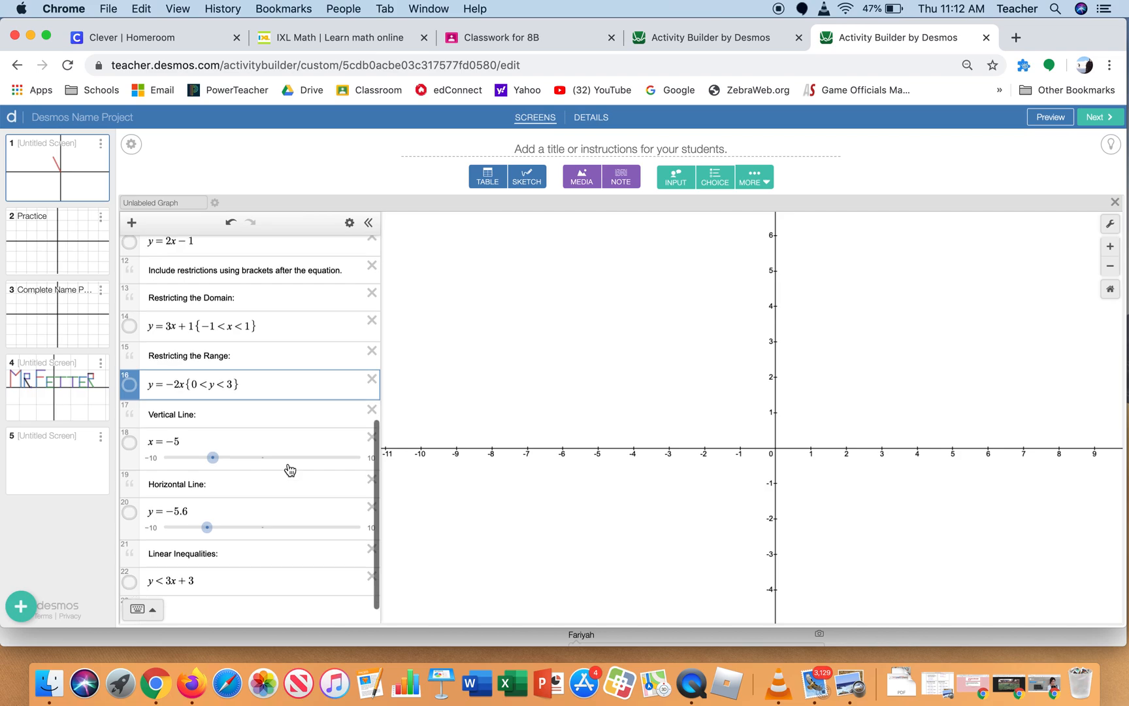
pyautogui.click(128, 444)
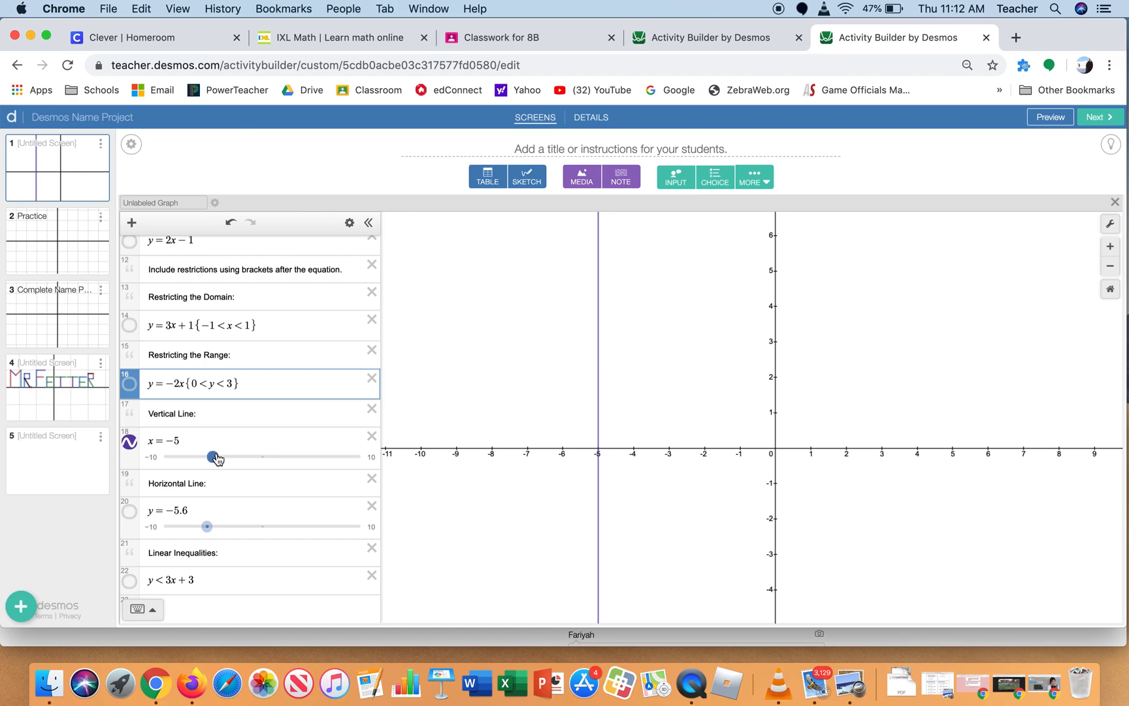
pyautogui.moveTo(216, 458); pyautogui.dragTo(300, 460)
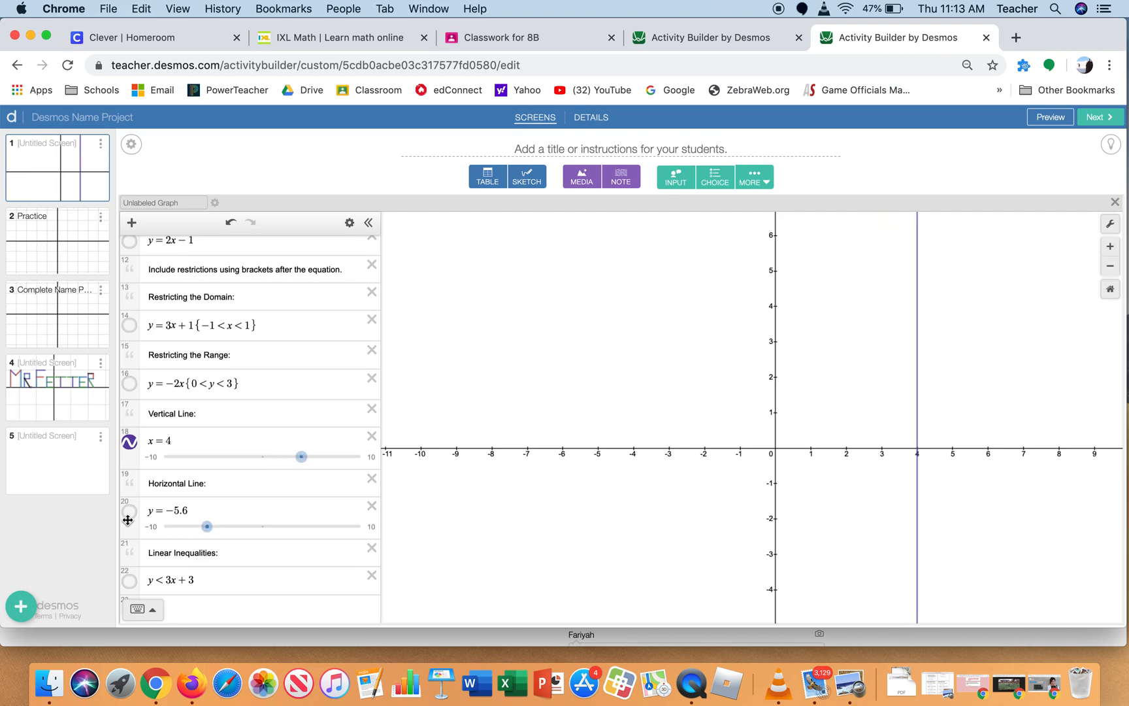
pyautogui.click(130, 442)
# Show the horizontal line example and move it to y = 1.9
pyautogui.click(129, 511)
pyautogui.moveTo(207, 526); pyautogui.dragTo(283, 510)
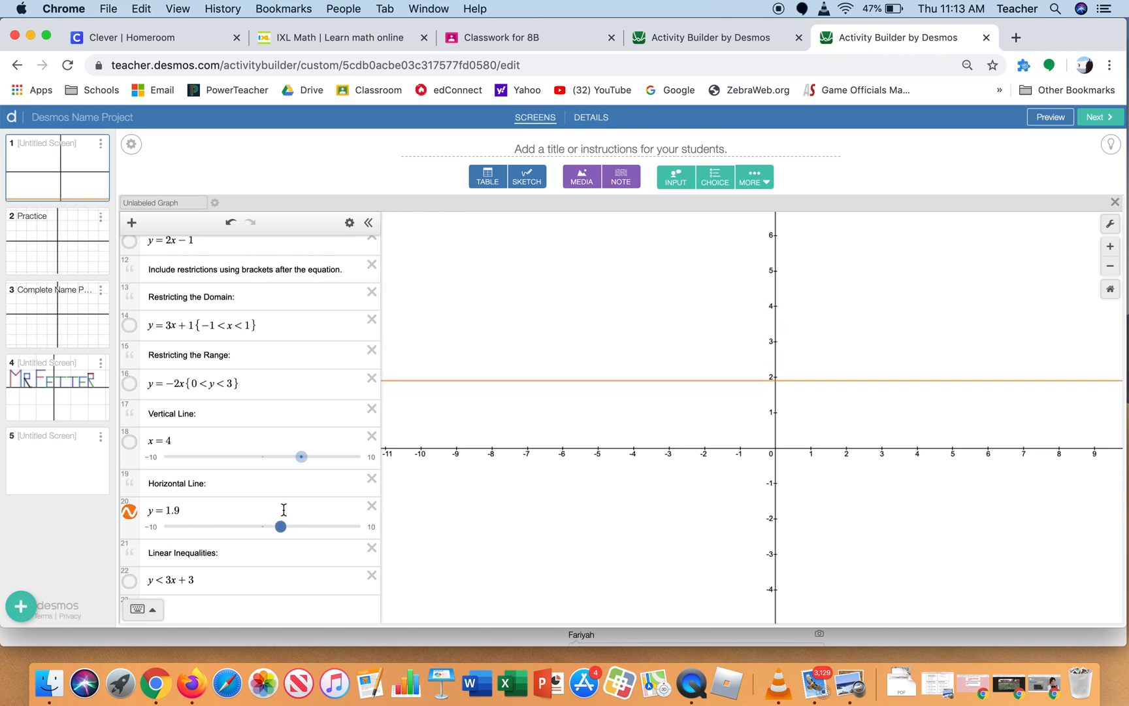
pyautogui.scroll(-1, 205, 541)
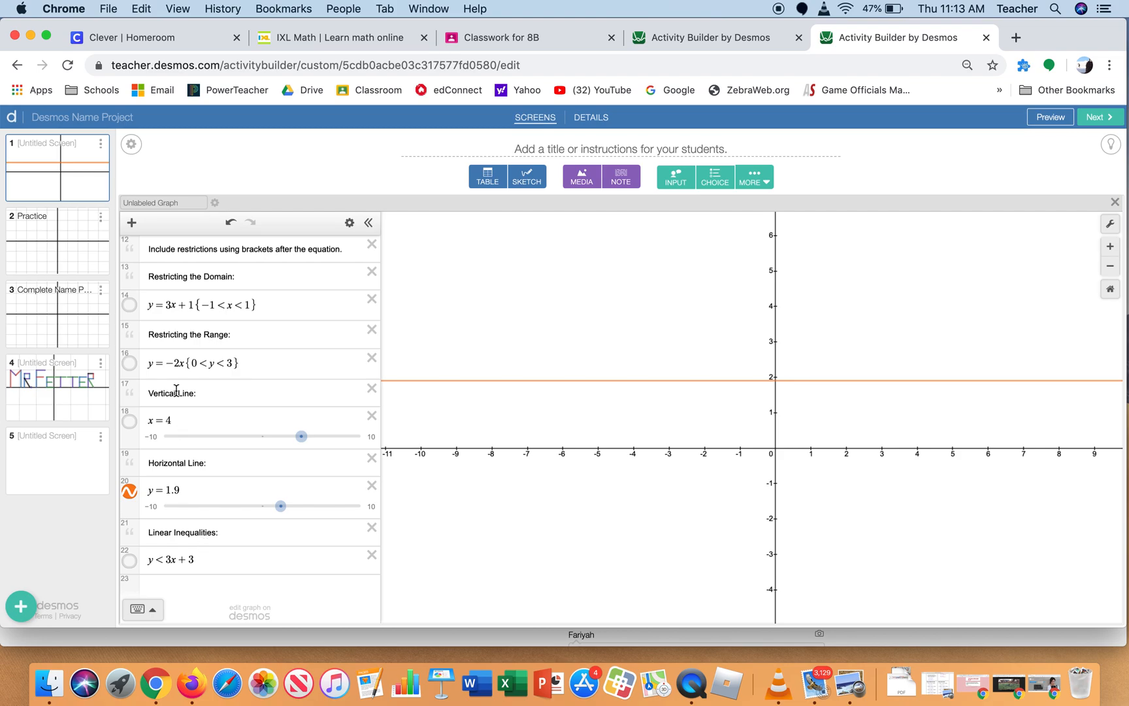
# On the Practice screen, graph the horizontal segment y = 4 {−4 < x < 0} for the letter S
pyautogui.click(59, 249)
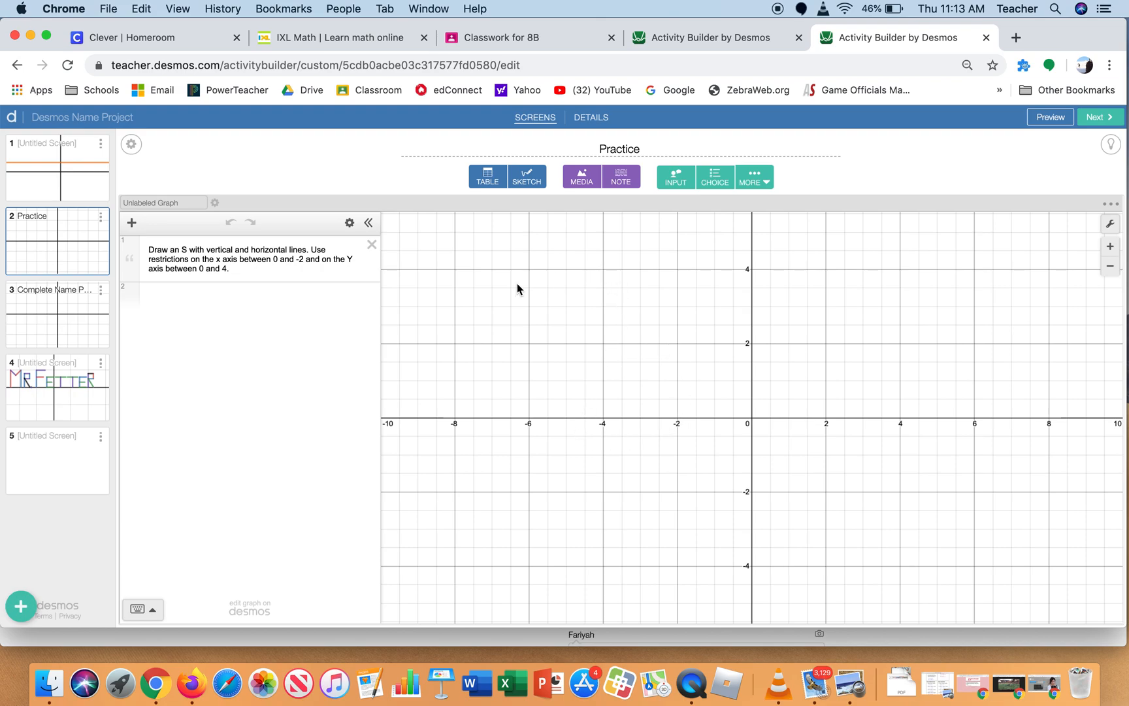
pyautogui.click(255, 294)
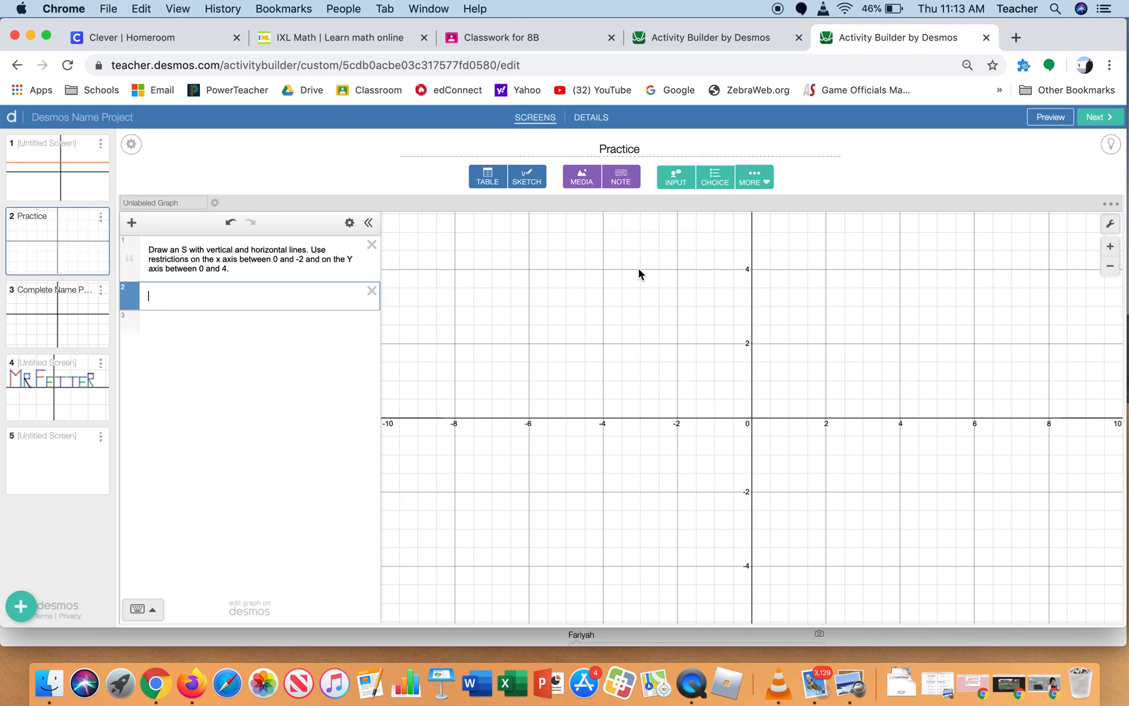
pyautogui.click(677, 265)
pyautogui.click(245, 296)
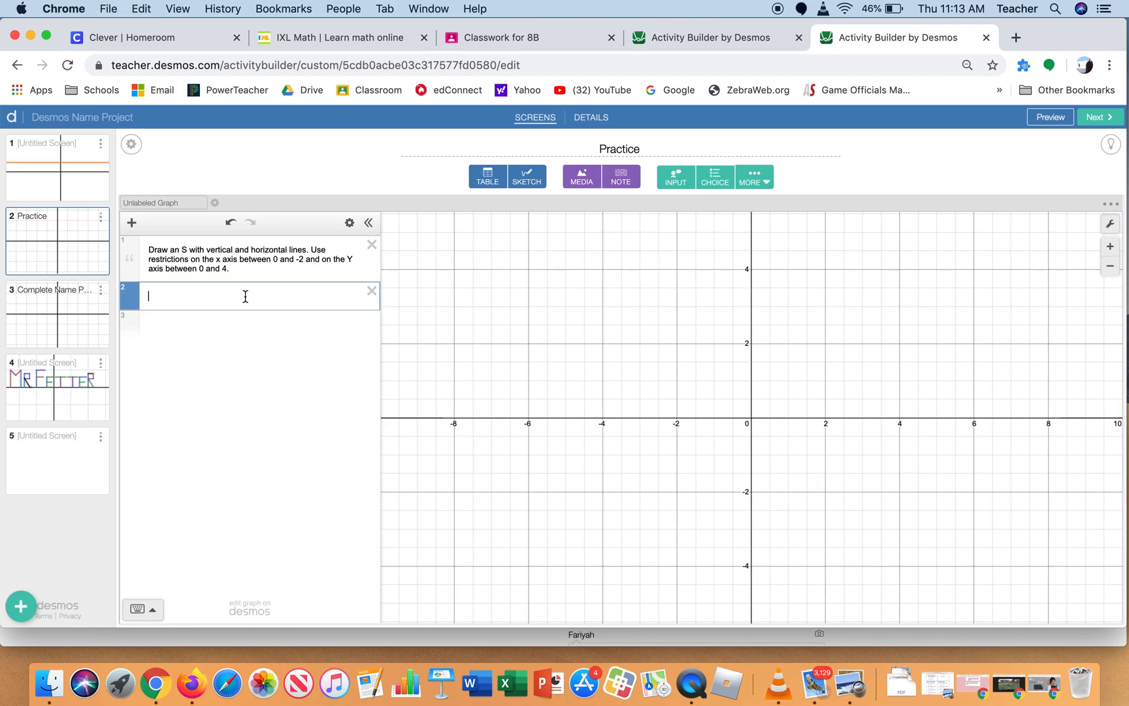
pyautogui.write('y=4')
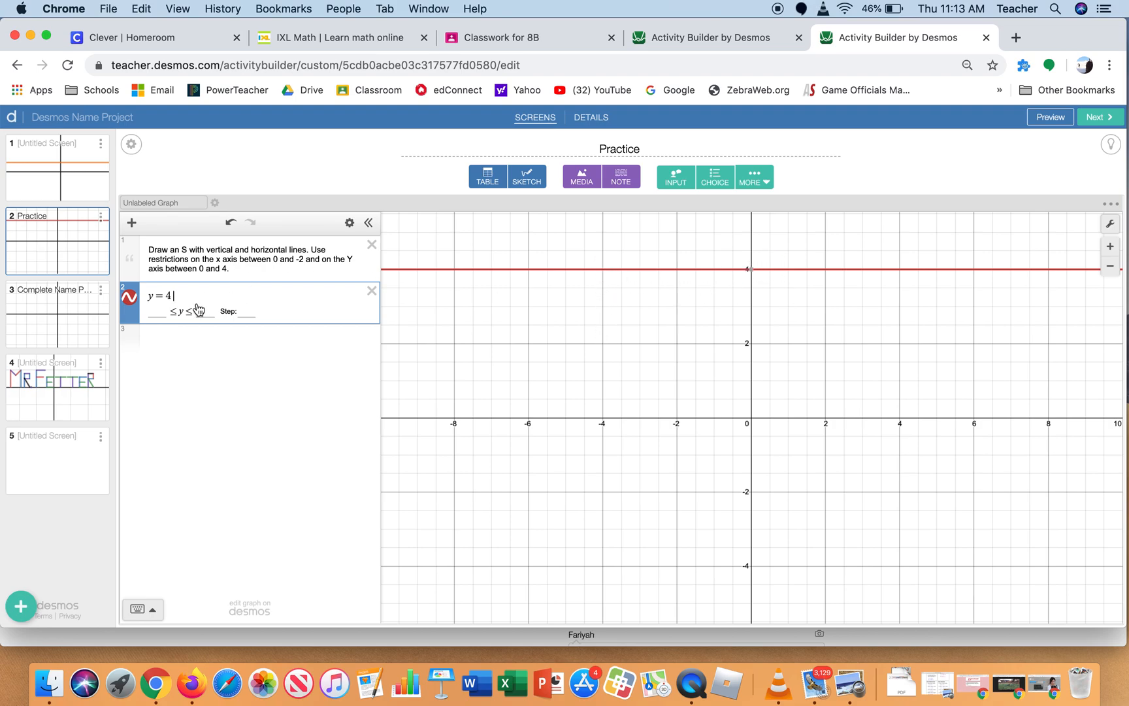
pyautogui.write('{')
pyautogui.write('-4')
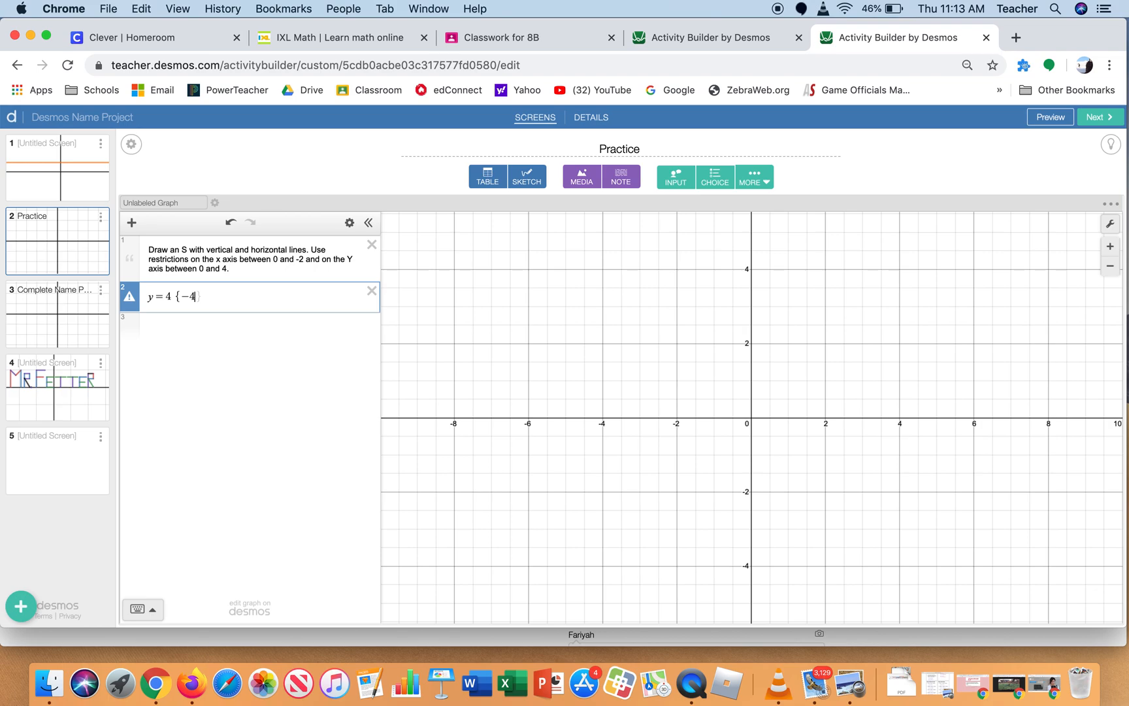
pyautogui.write('<x')
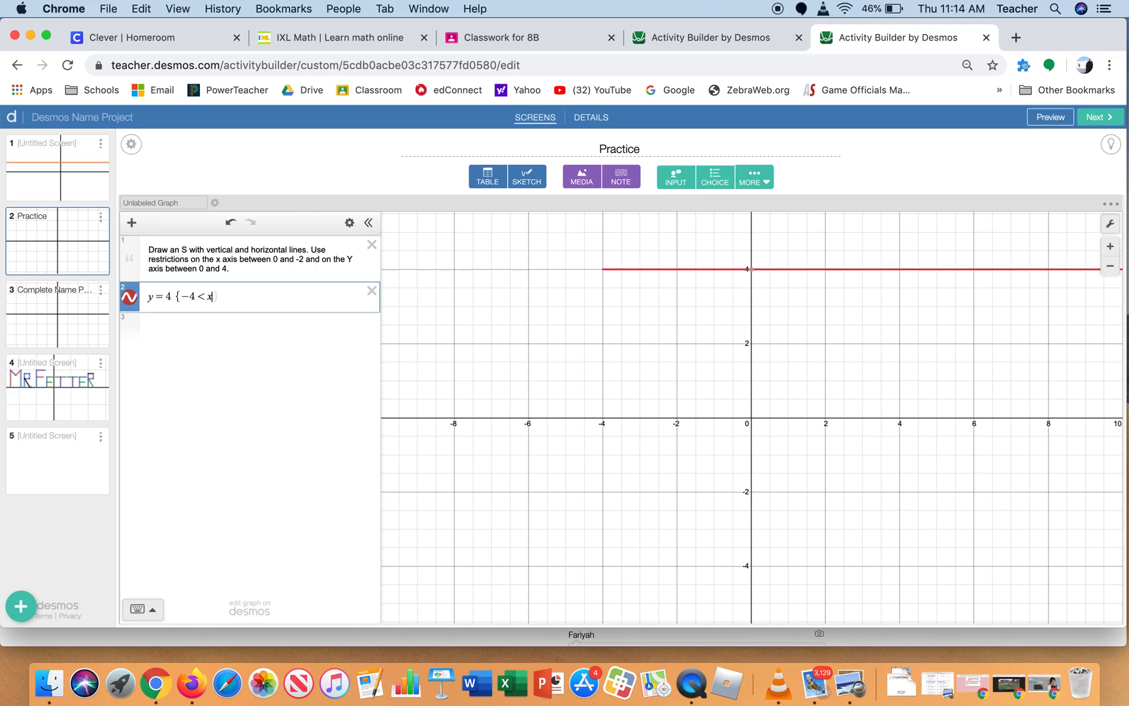
pyautogui.write('<0')
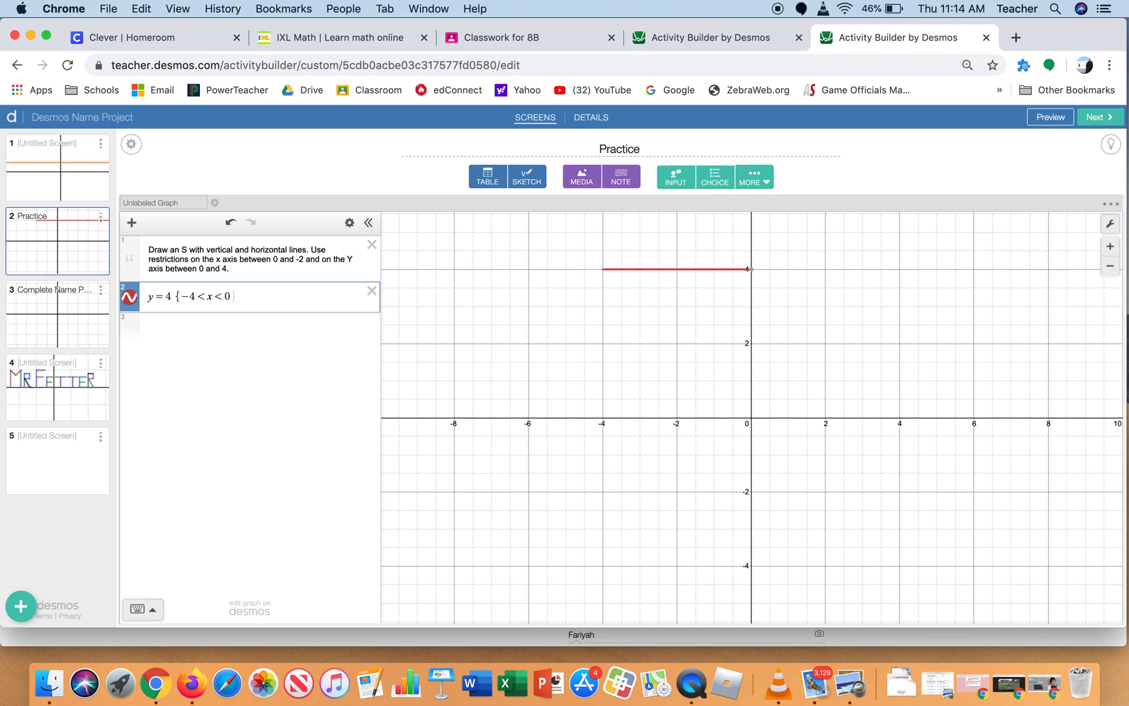
pyautogui.write('}')
# Add the vertical segment x = −4 {2 < y < 4} as a new expression
pyautogui.click(208, 336)
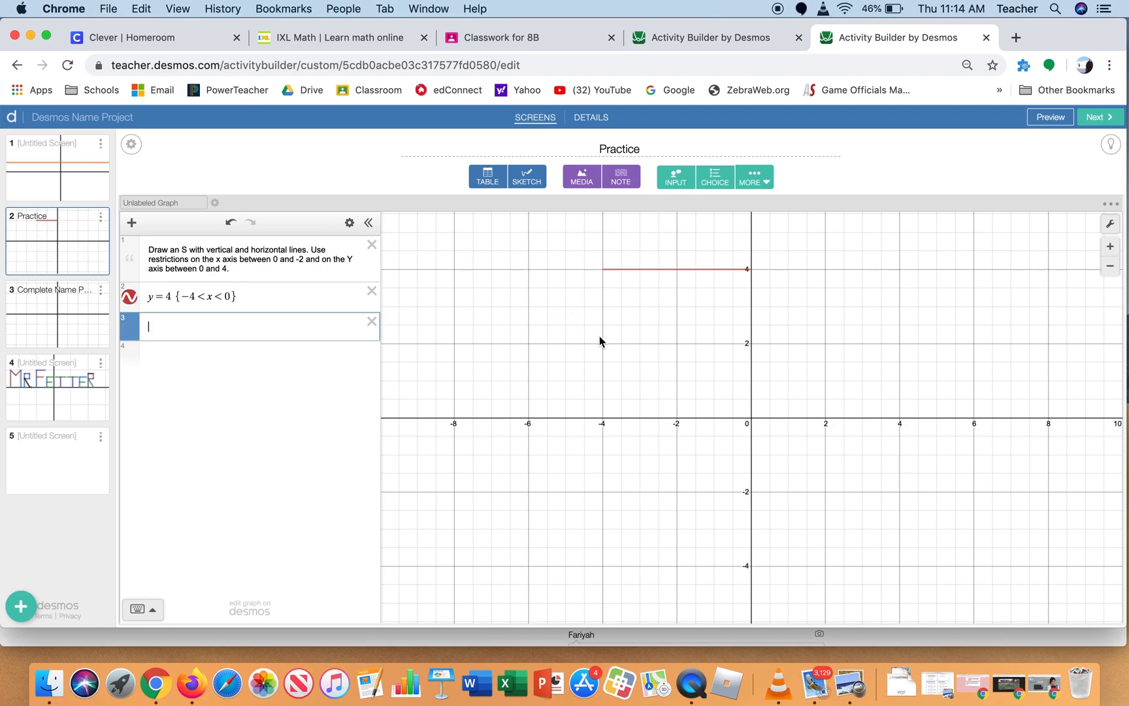
pyautogui.write('x=-4')
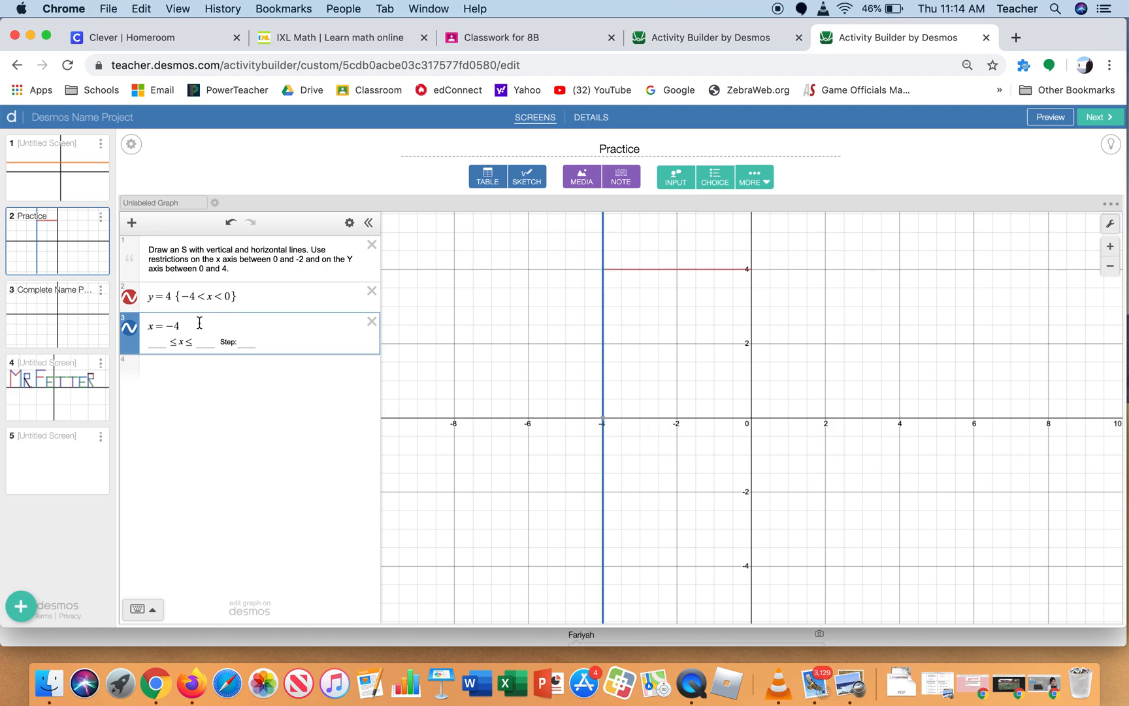
pyautogui.write('{')
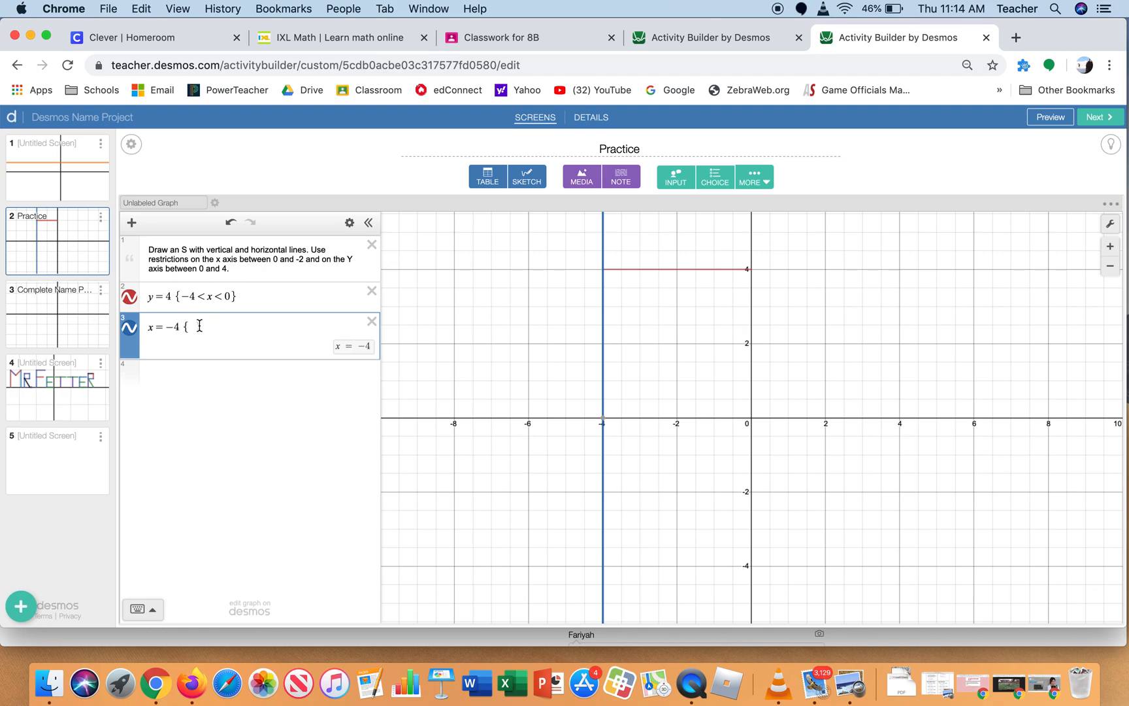
pyautogui.write('2')
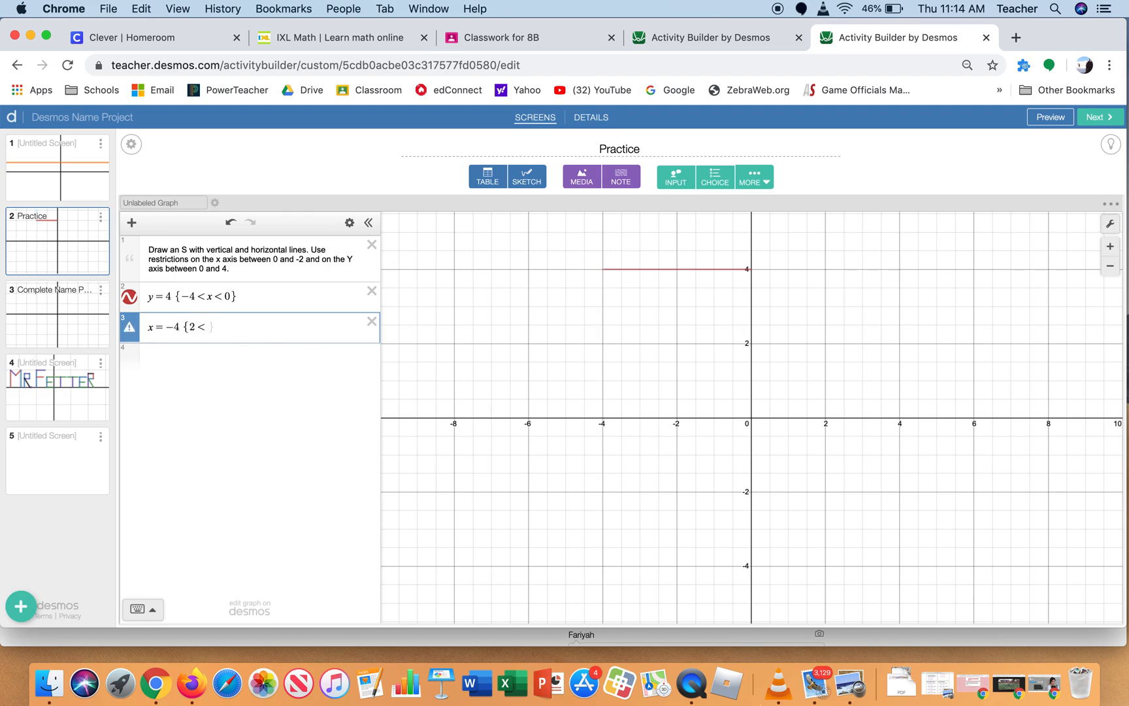
pyautogui.write('<y<4')
# Set the upper x limit of the y = 4 segment to −2
pyautogui.click(230, 293)
pyautogui.press('BackSpace')
pyautogui.write('-2')
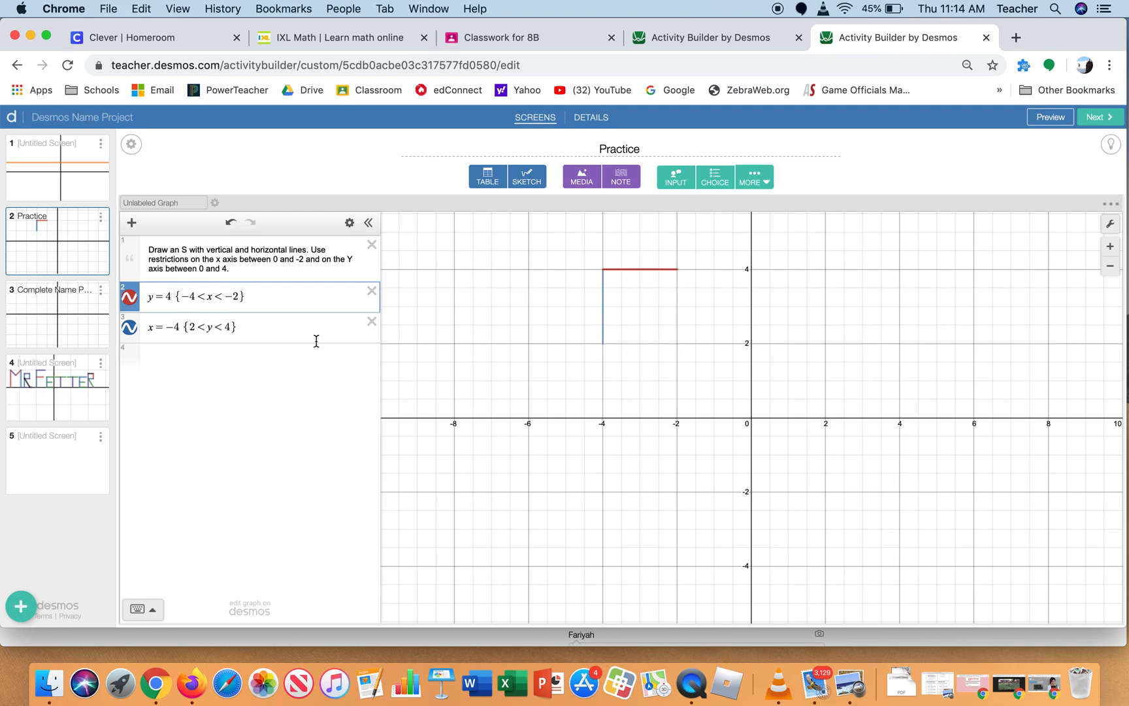
# Add the horizontal line y = 2 as a new expression and start its restriction
pyautogui.click(262, 357)
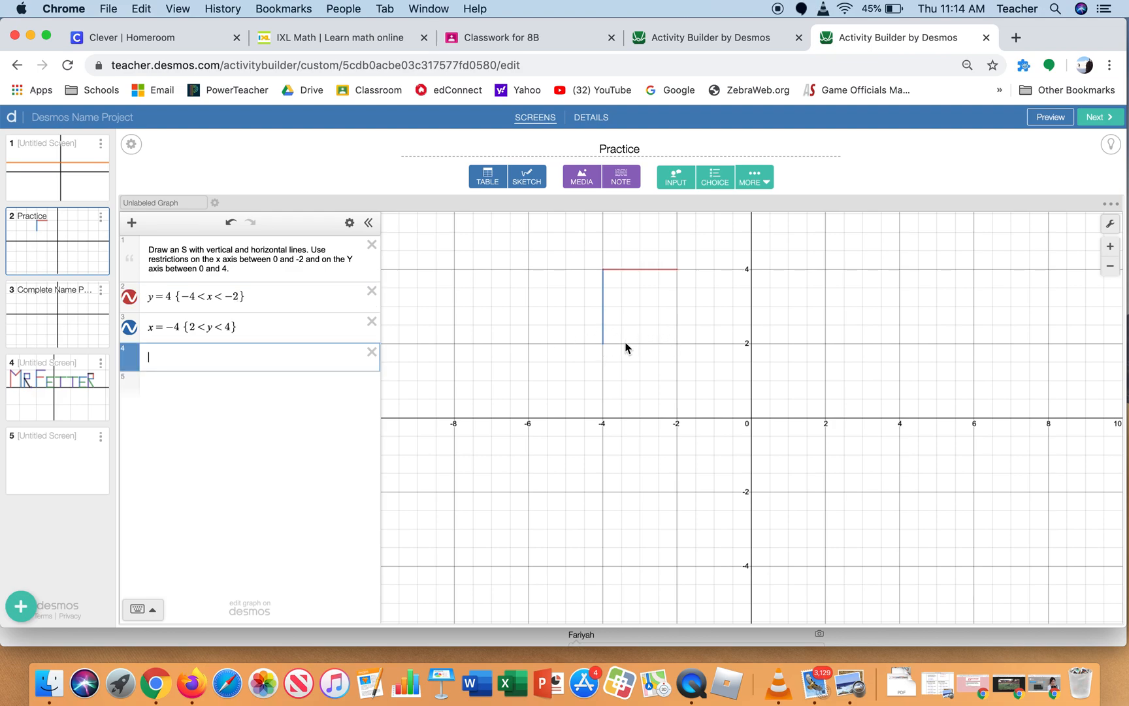
pyautogui.write('y=2')
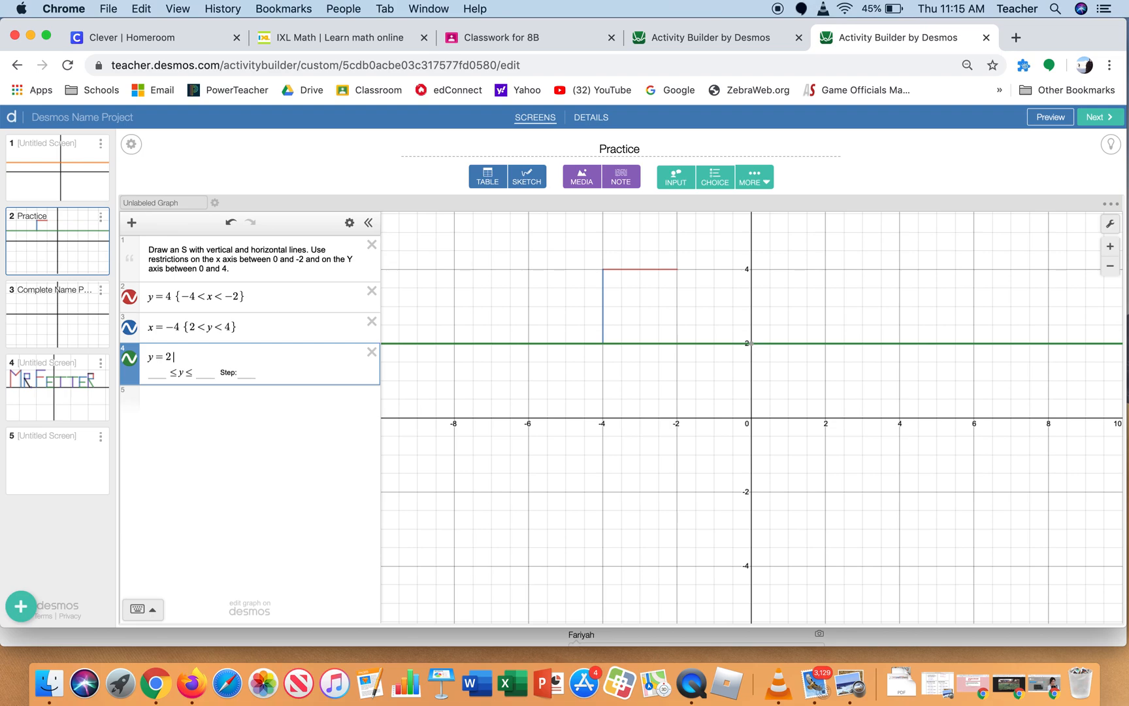
pyautogui.write('{')
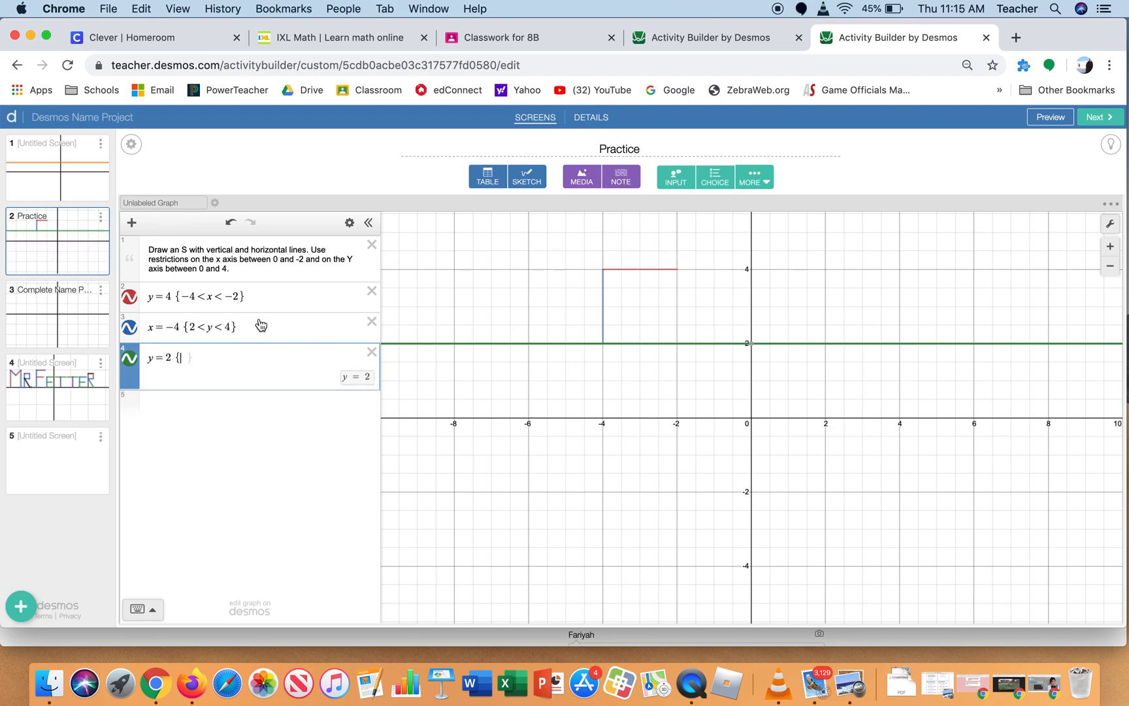
# Copy the restriction {−4 < x < −2} from the y = 4 segment onto the y = 2 line
pyautogui.click(249, 297)
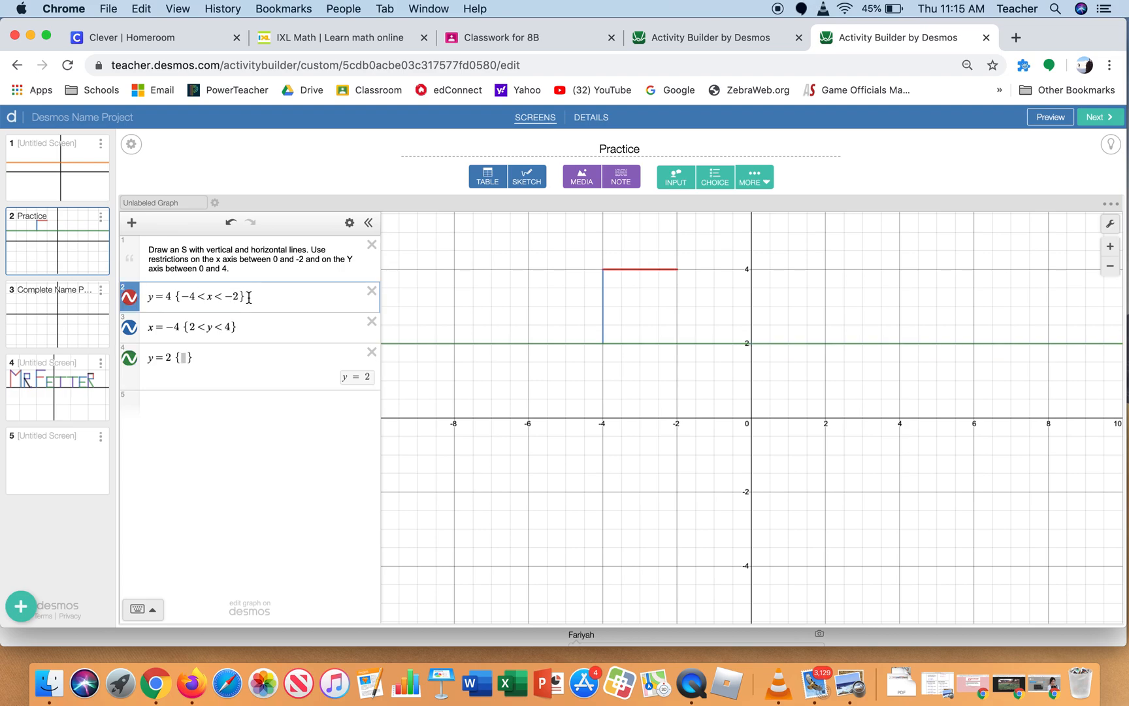
pyautogui.moveTo(249, 297); pyautogui.dragTo(175, 298)
pyautogui.click(141, 8)
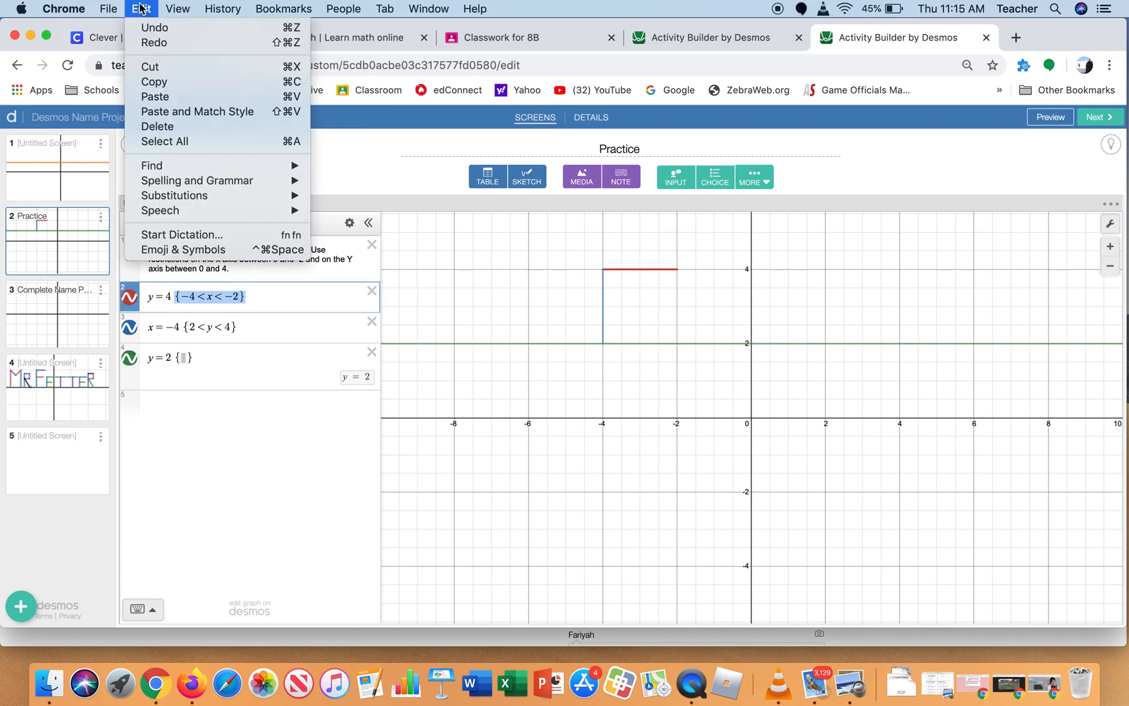
pyautogui.click(155, 81)
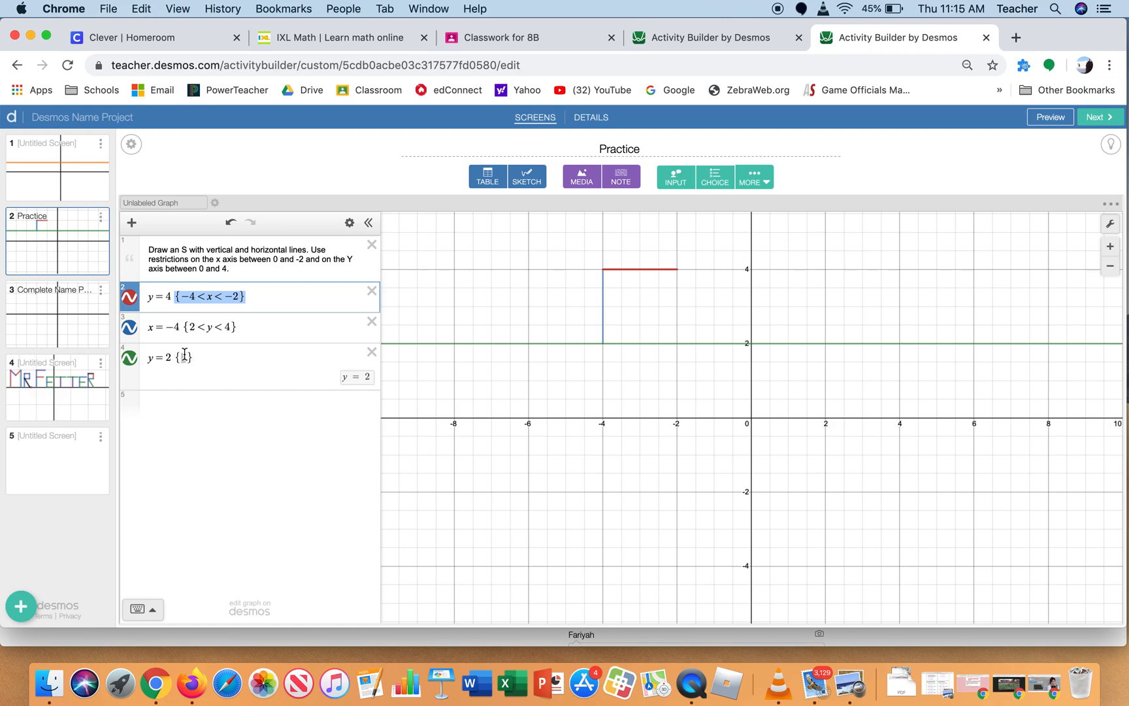
pyautogui.click(185, 355)
pyautogui.click(141, 9)
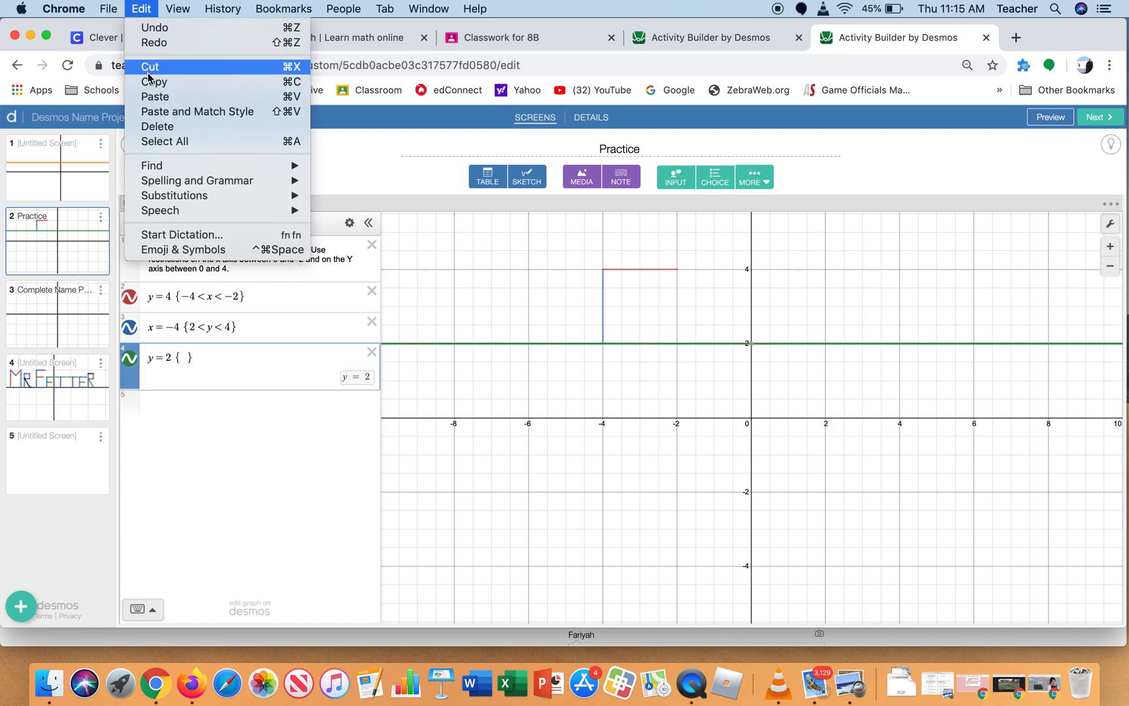
pyautogui.click(155, 96)
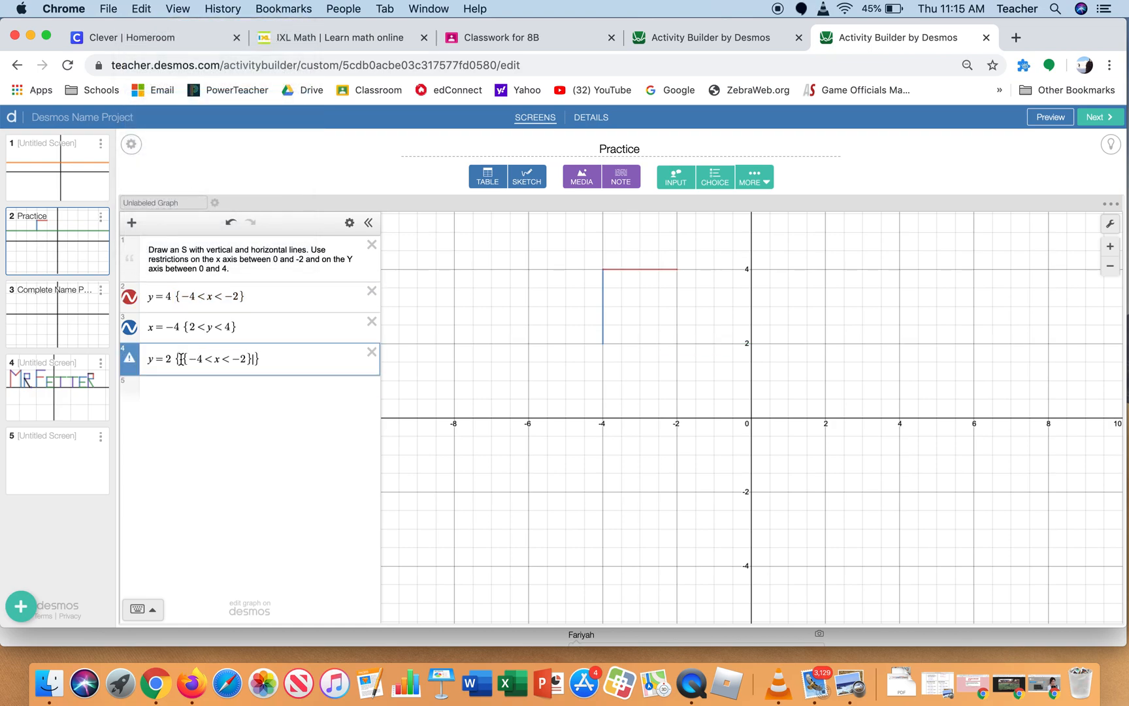
pyautogui.press('BackSpace')
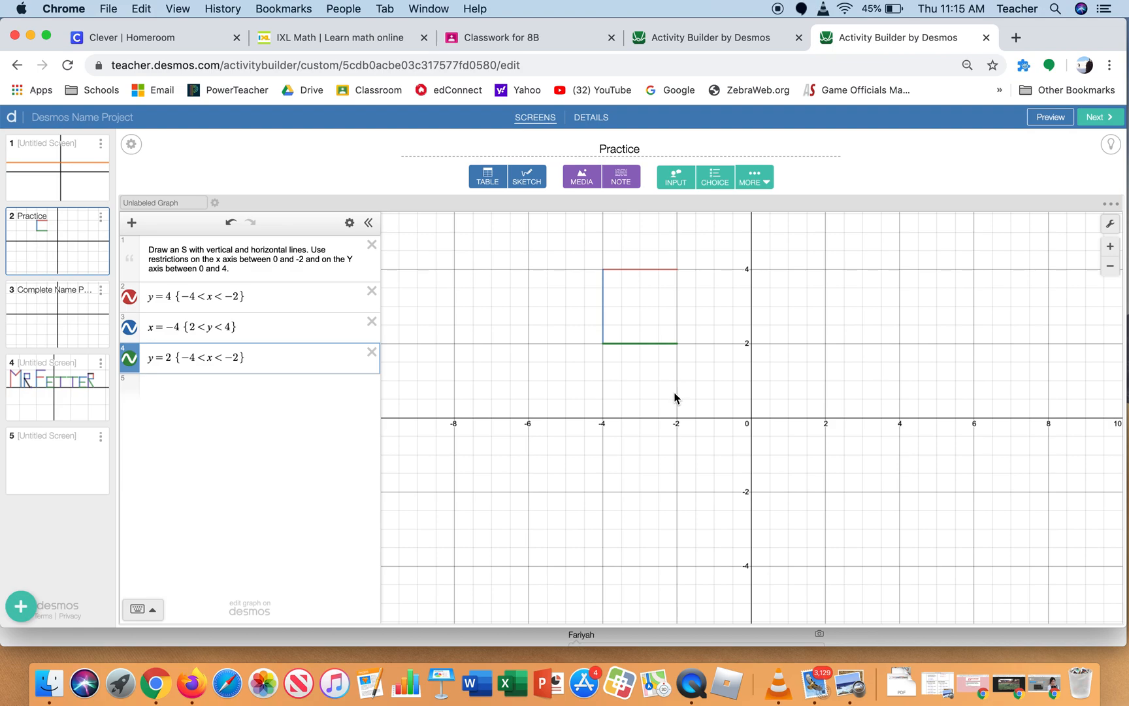
# Add the vertical segment x = −2 {0 < y < 2} as a new expression for the lower half of the S
pyautogui.click(224, 383)
pyautogui.write('x')
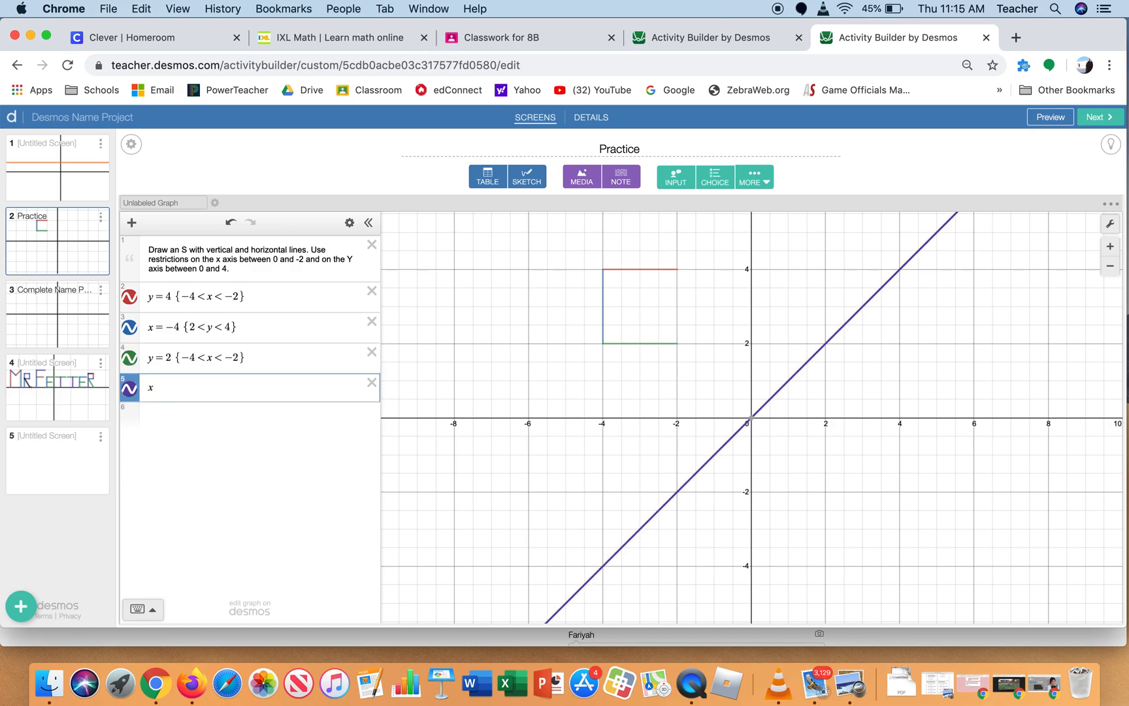
pyautogui.write('=-2')
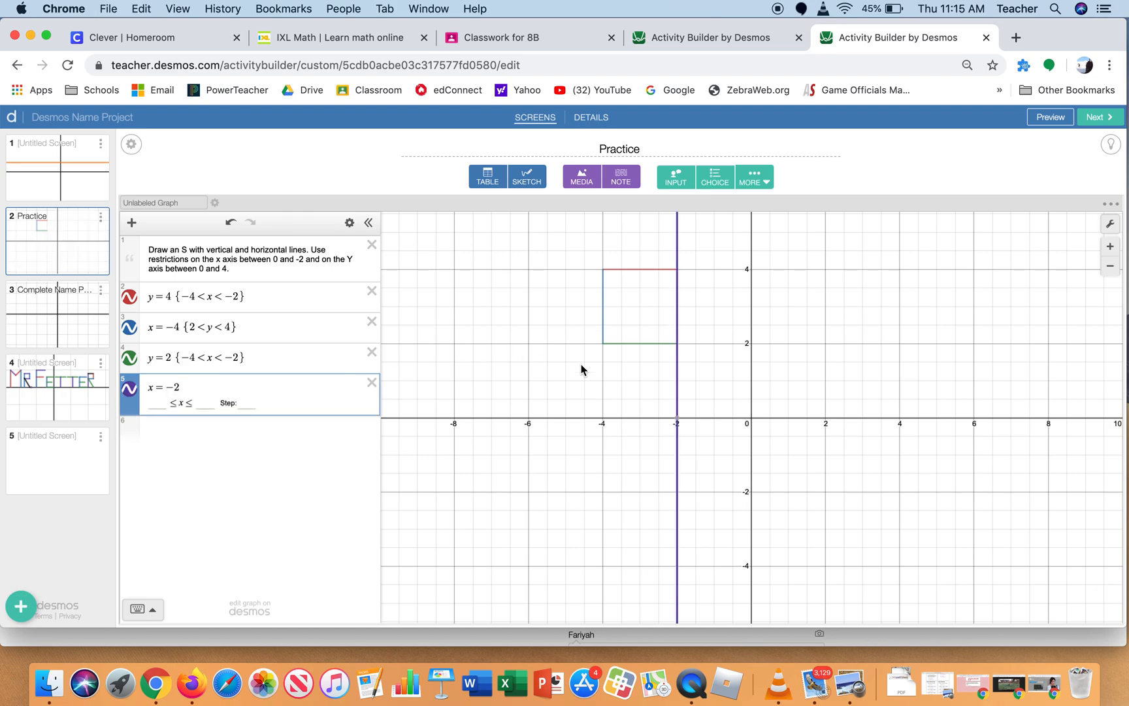
pyautogui.moveTo(679, 420)
pyautogui.write('{')
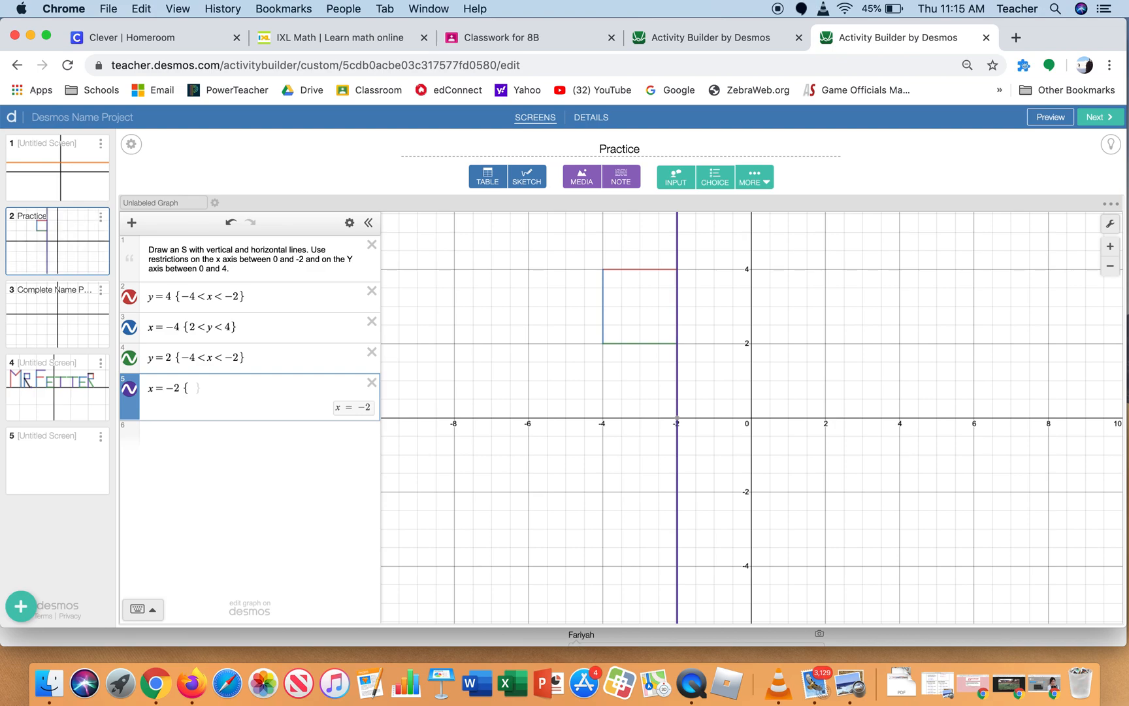
pyautogui.write('0 < ')
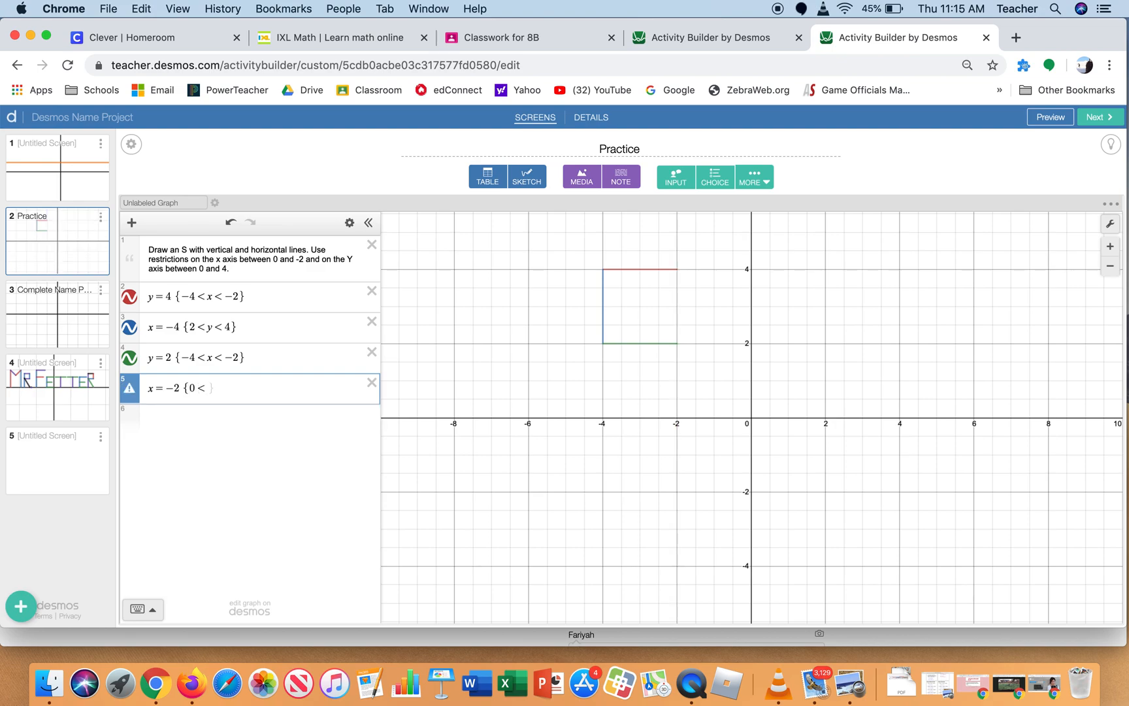
pyautogui.write('y ')
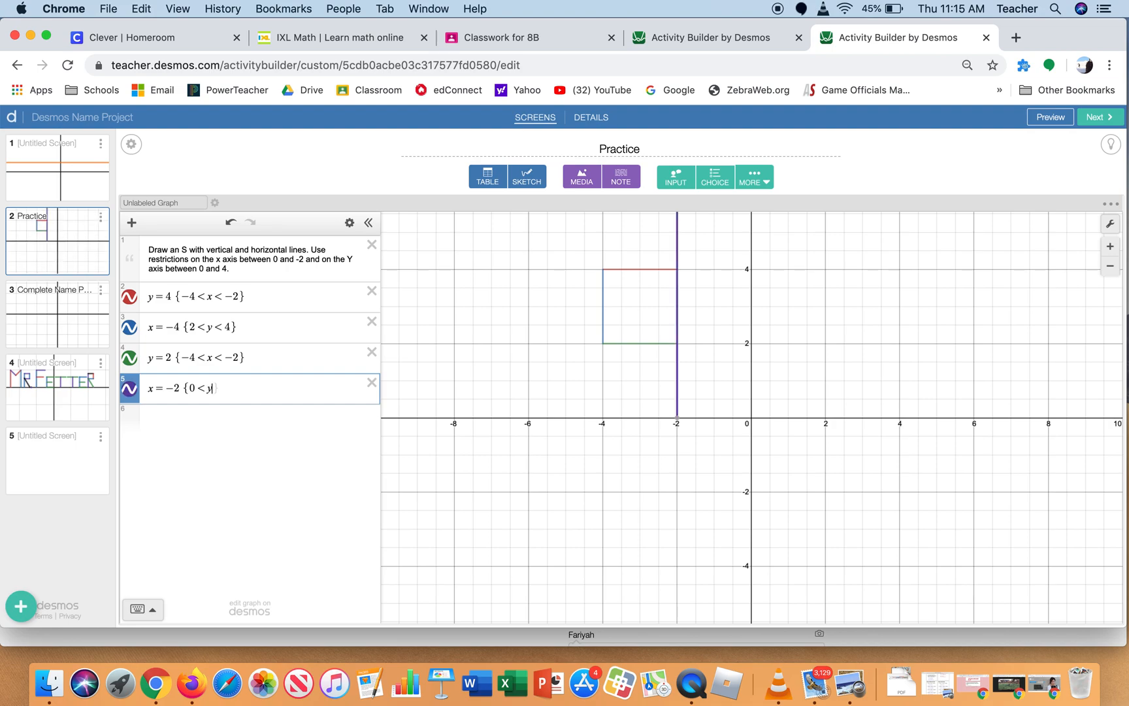
pyautogui.write('< ')
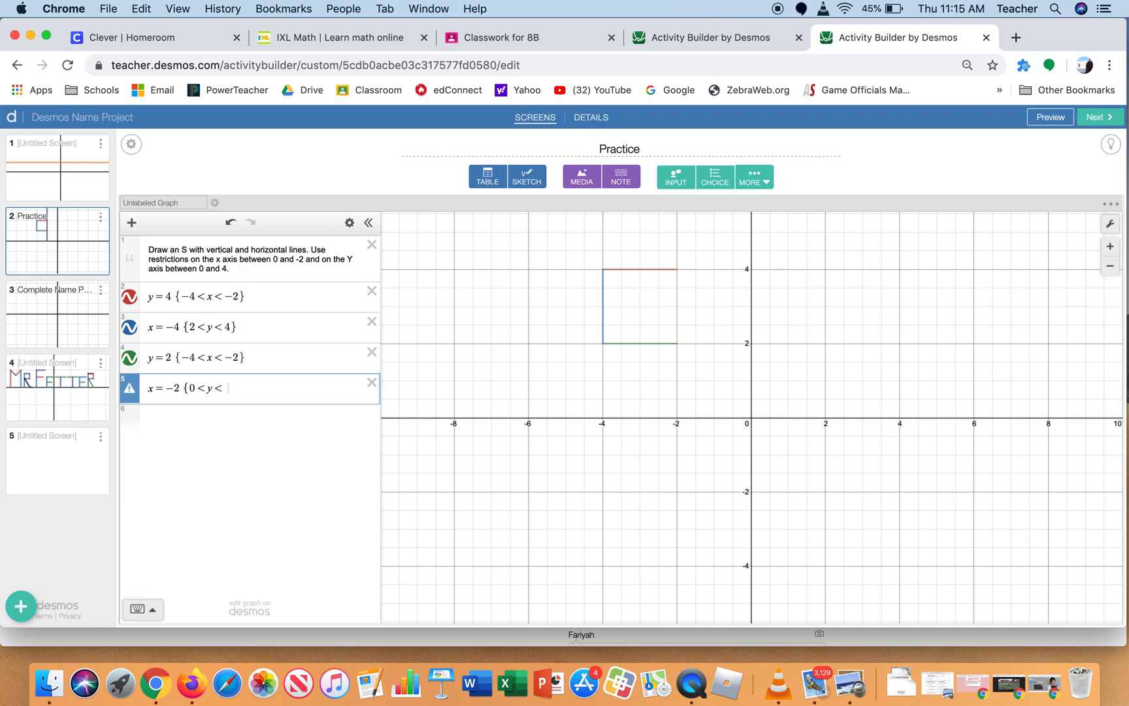
pyautogui.write('2')
# Add the horizontal line y = 0 as a new expression for the base of the S
pyautogui.click(199, 415)
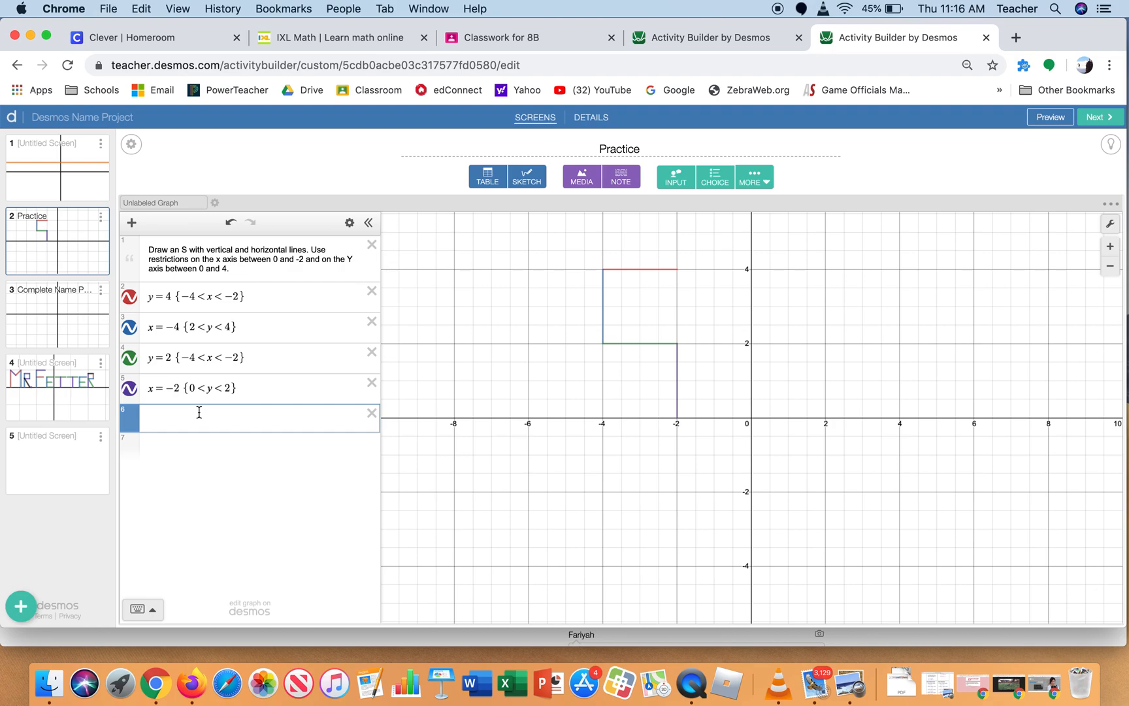
pyautogui.write('y=0')
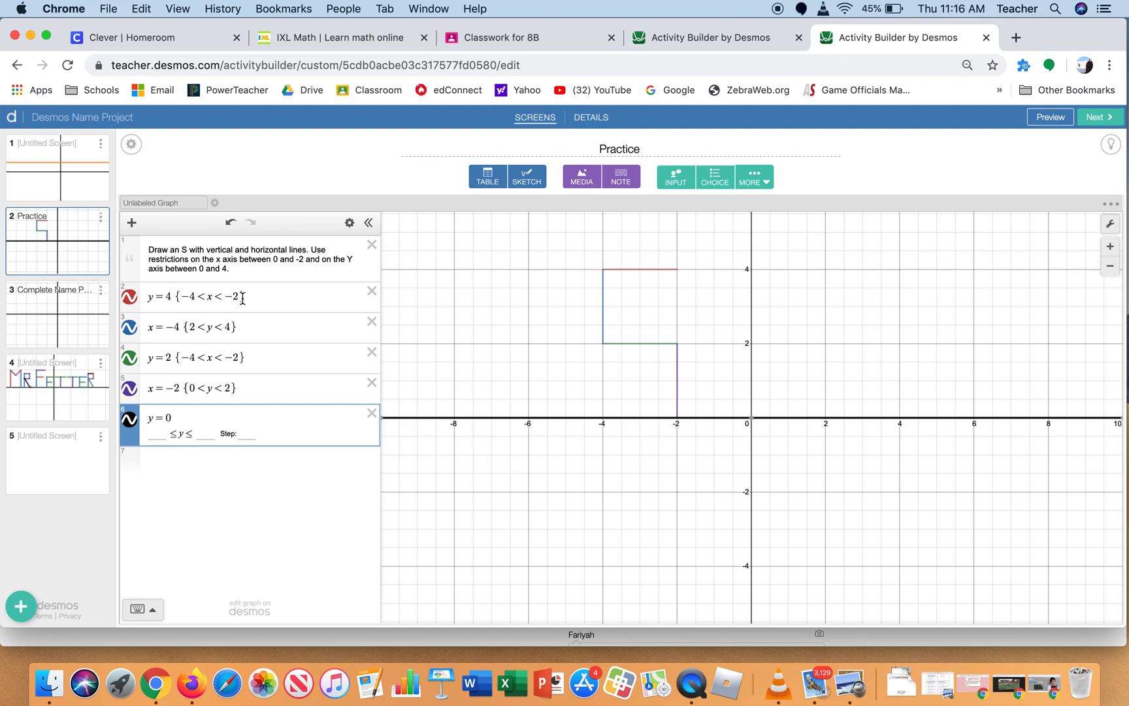
# Restrict the y = 0 line to {−4 < x < −2} by copying the restriction of the y = 4 segment
pyautogui.moveTo(243, 298); pyautogui.dragTo(182, 296)
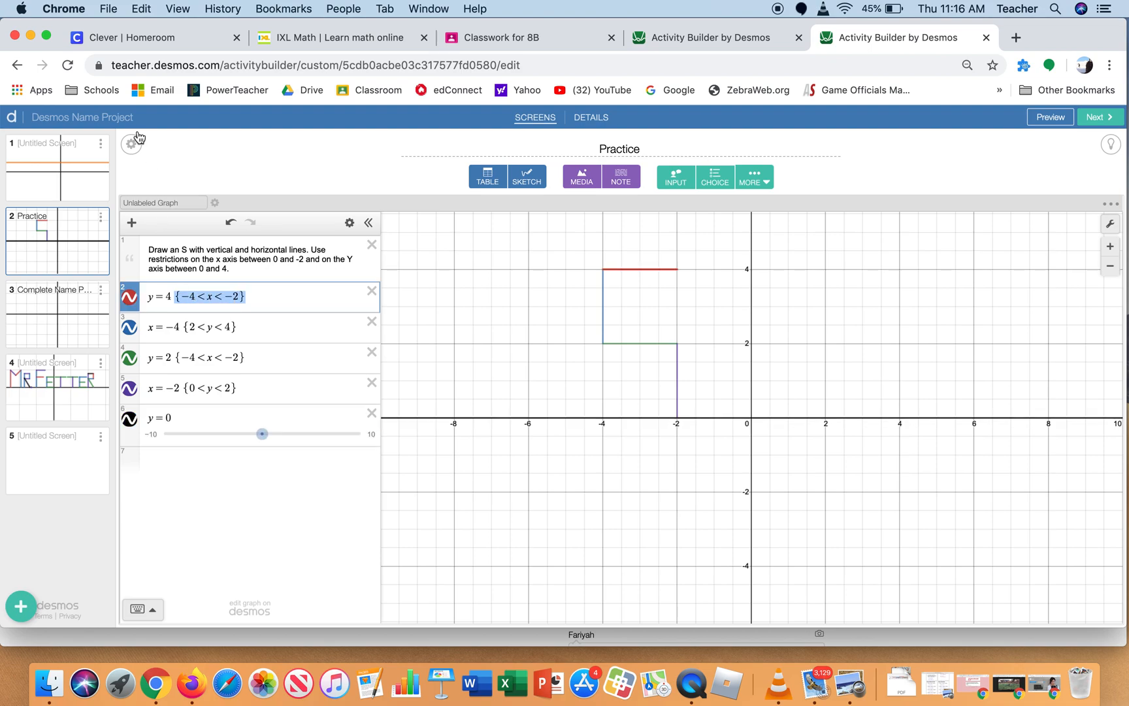
pyautogui.click(141, 9)
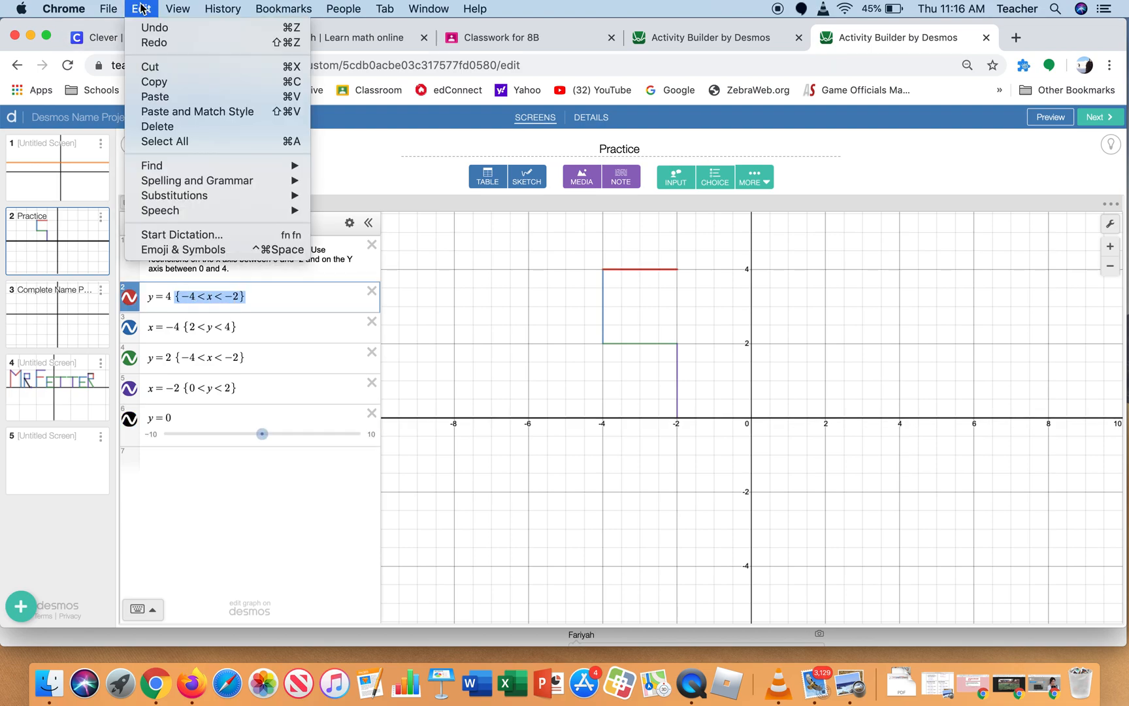
pyautogui.click(152, 82)
pyautogui.click(190, 417)
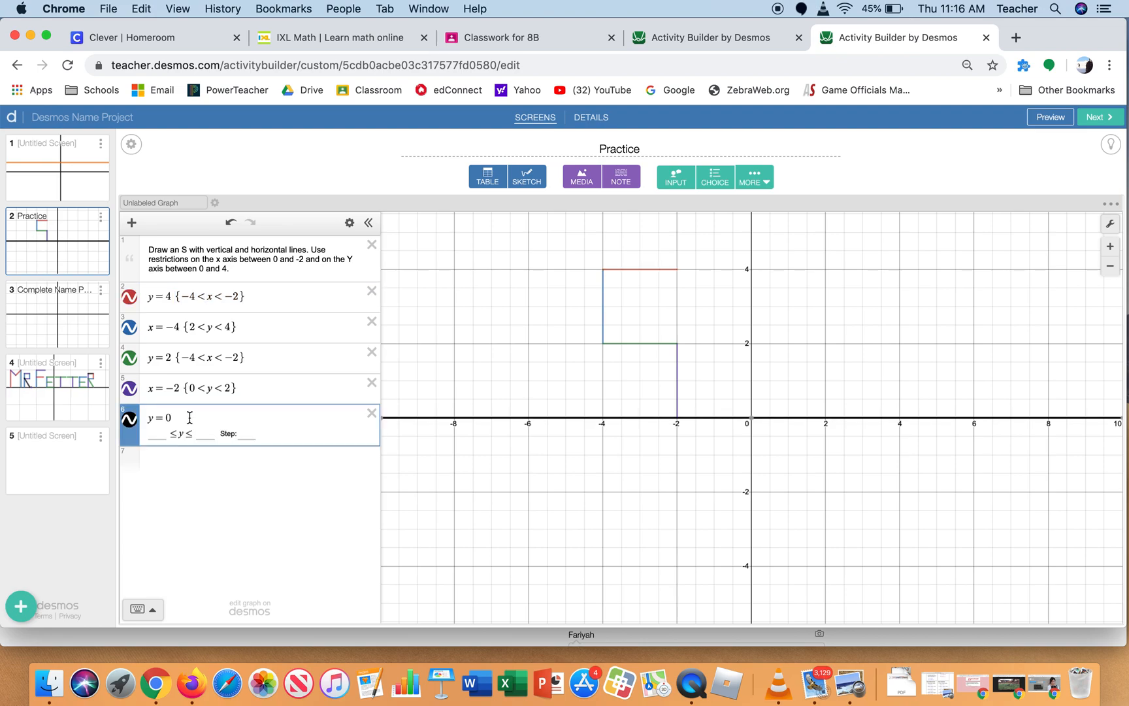
pyautogui.click(141, 9)
pyautogui.click(154, 98)
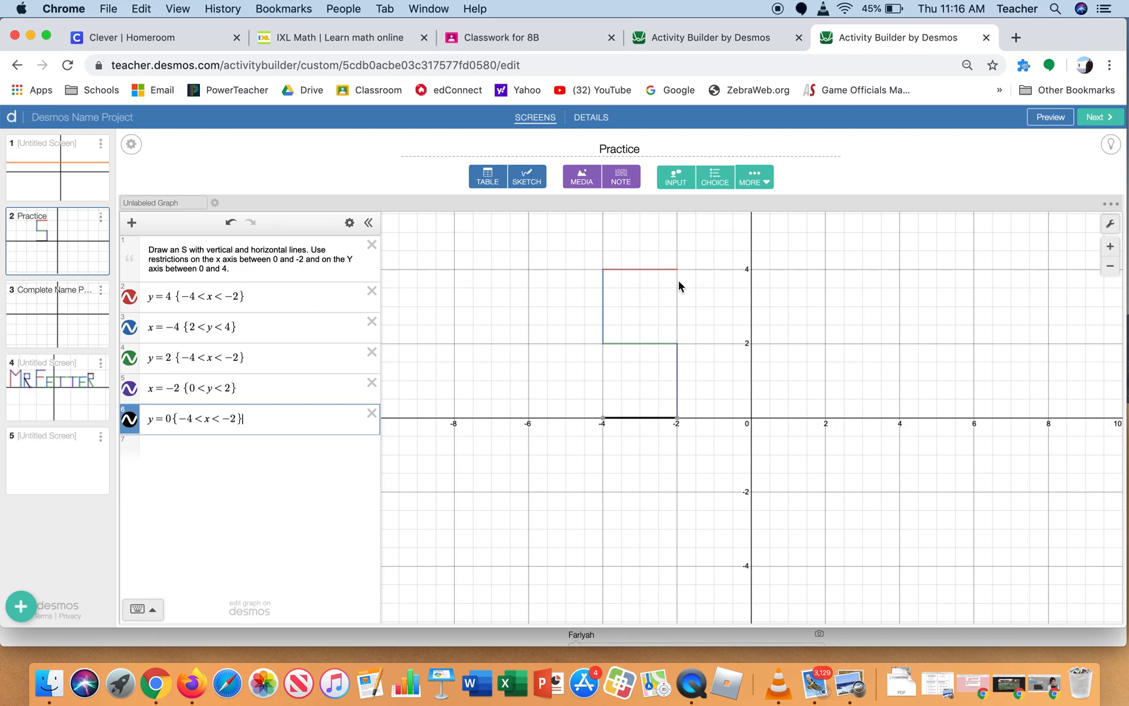
# Show the Complete Name Project Here screen and look through the restricted equations of the finished name example on screen 4
pyautogui.click(34, 311)
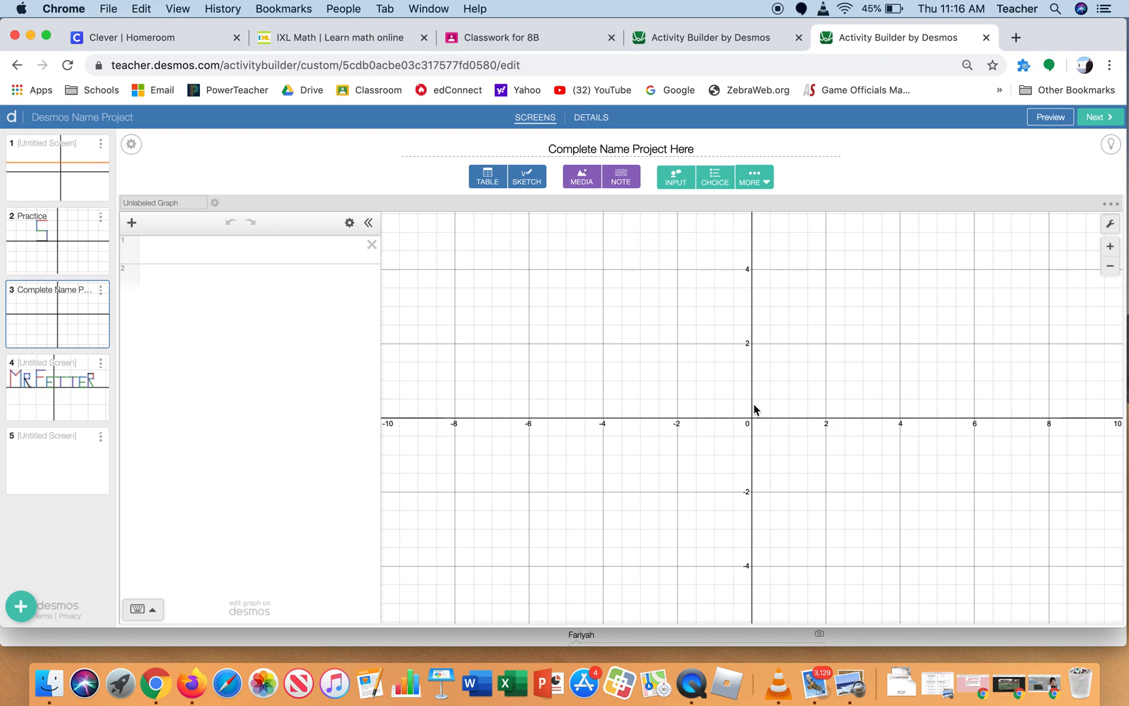
pyautogui.click(51, 393)
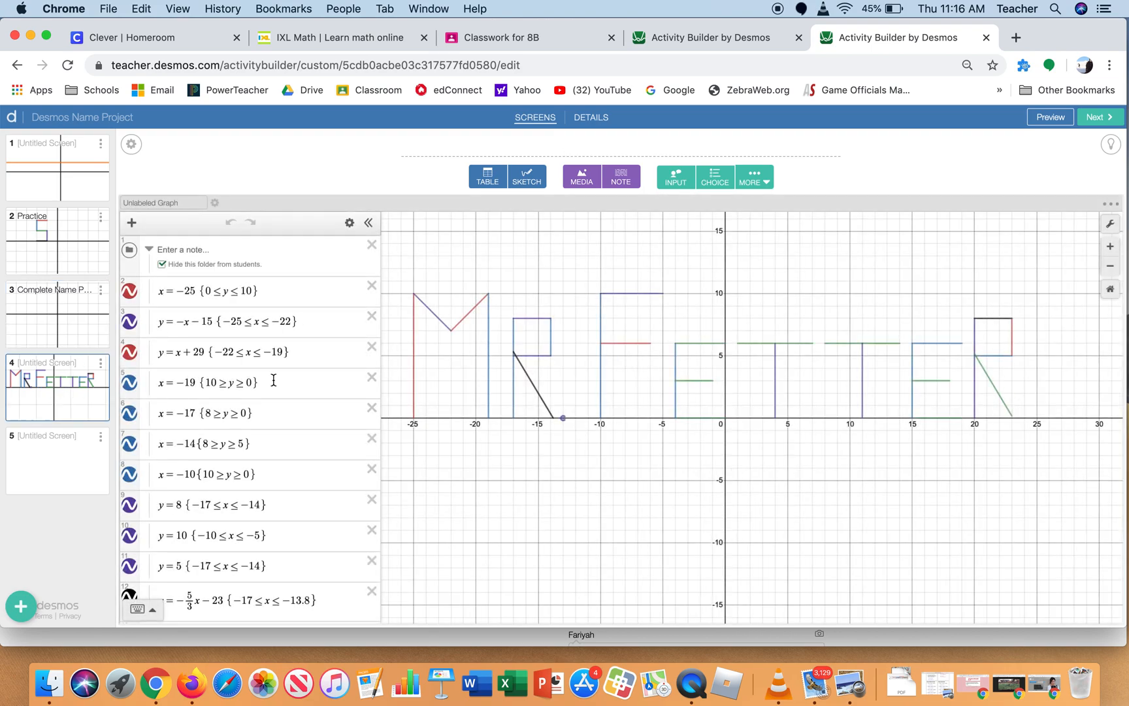
pyautogui.scroll(-3, 273, 379)
pyautogui.scroll(-12, 273, 380)
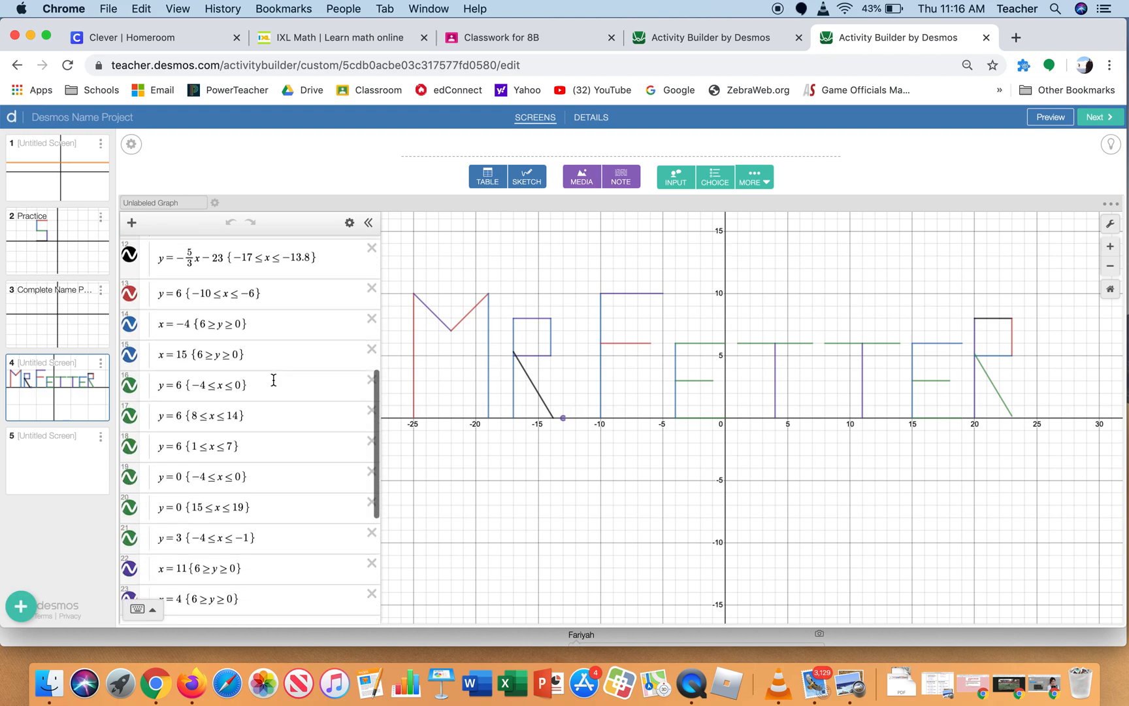
pyautogui.scroll(-5, 275, 387)
pyautogui.scroll(7, 275, 386)
pyautogui.scroll(7, 274, 386)
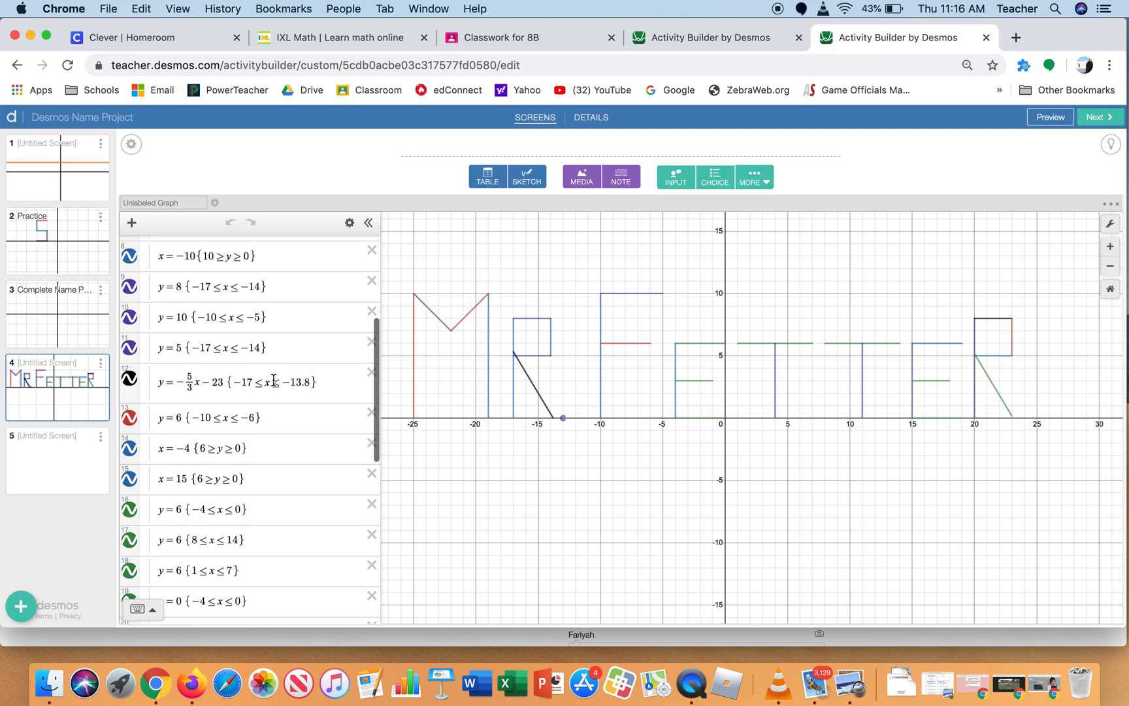